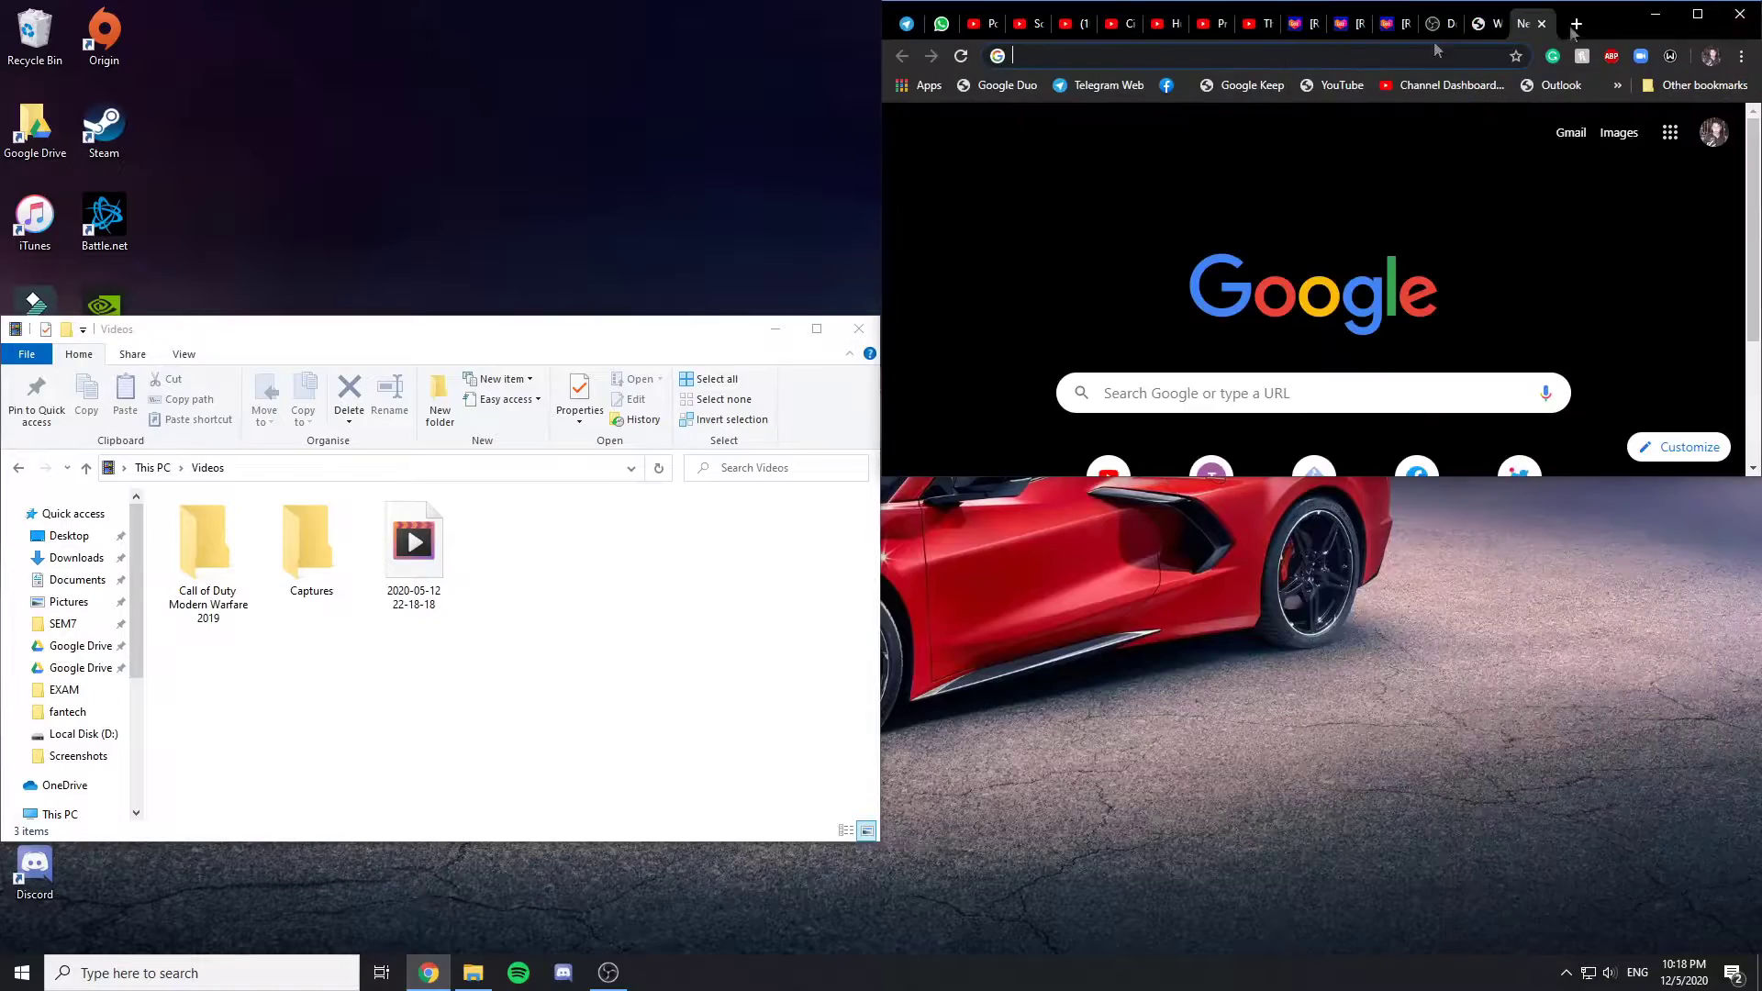
Snap the Videos folder window to the lower-left quarter and on to the left half of the screen, with Chrome filling the right half
{"action": "left_click_drag", "start_coordinate": [197, 516], "coordinate": [15, 940]}
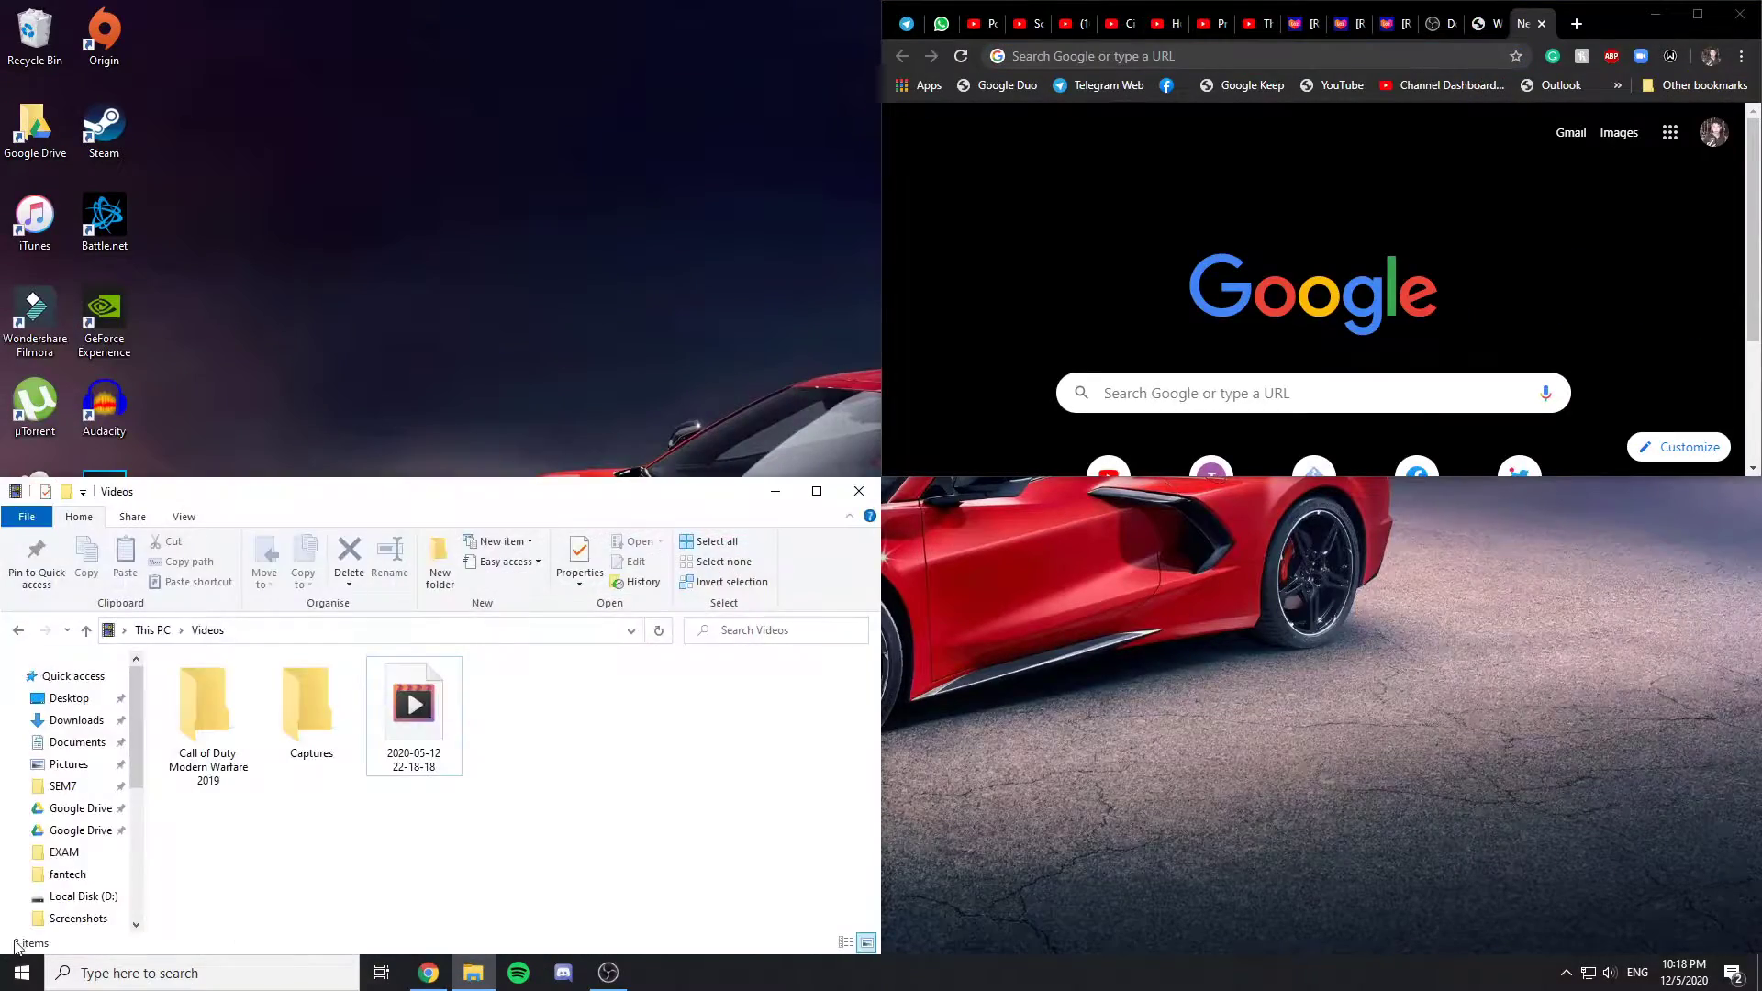
{"action": "left_click_drag", "start_coordinate": [341, 492], "coordinate": [2, 202]}
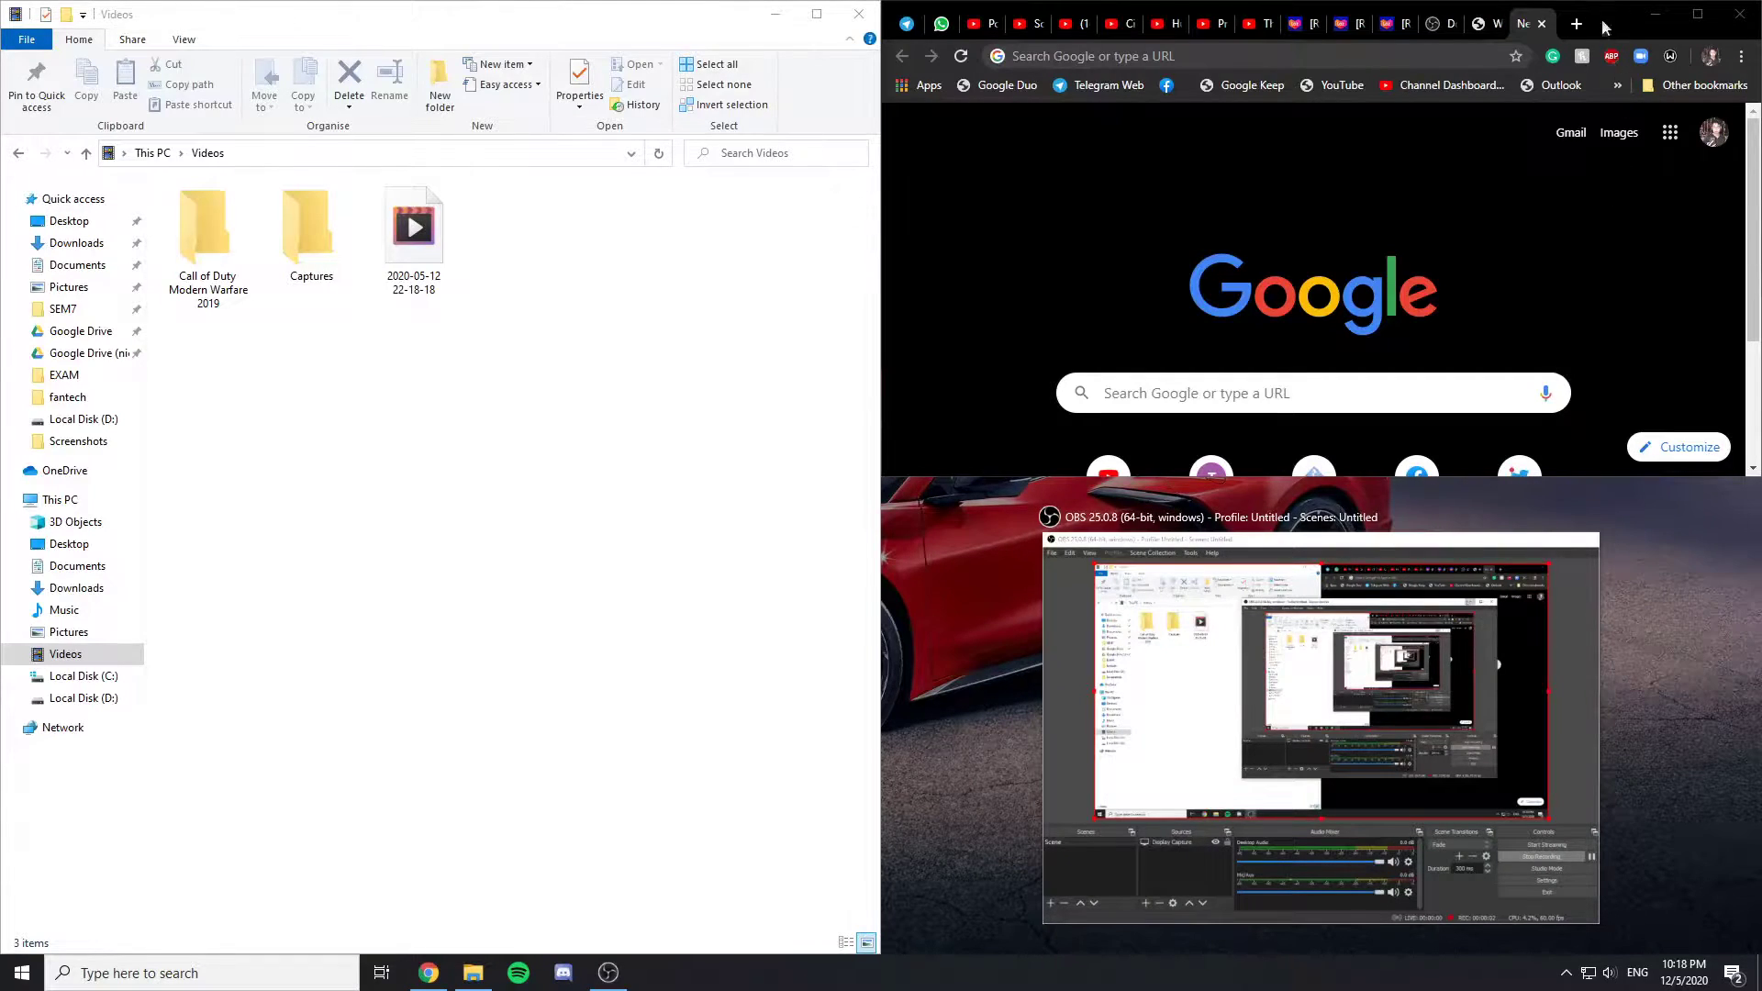
{"action": "left_click_drag", "start_coordinate": [1608, 20], "coordinate": [1761, 367]}
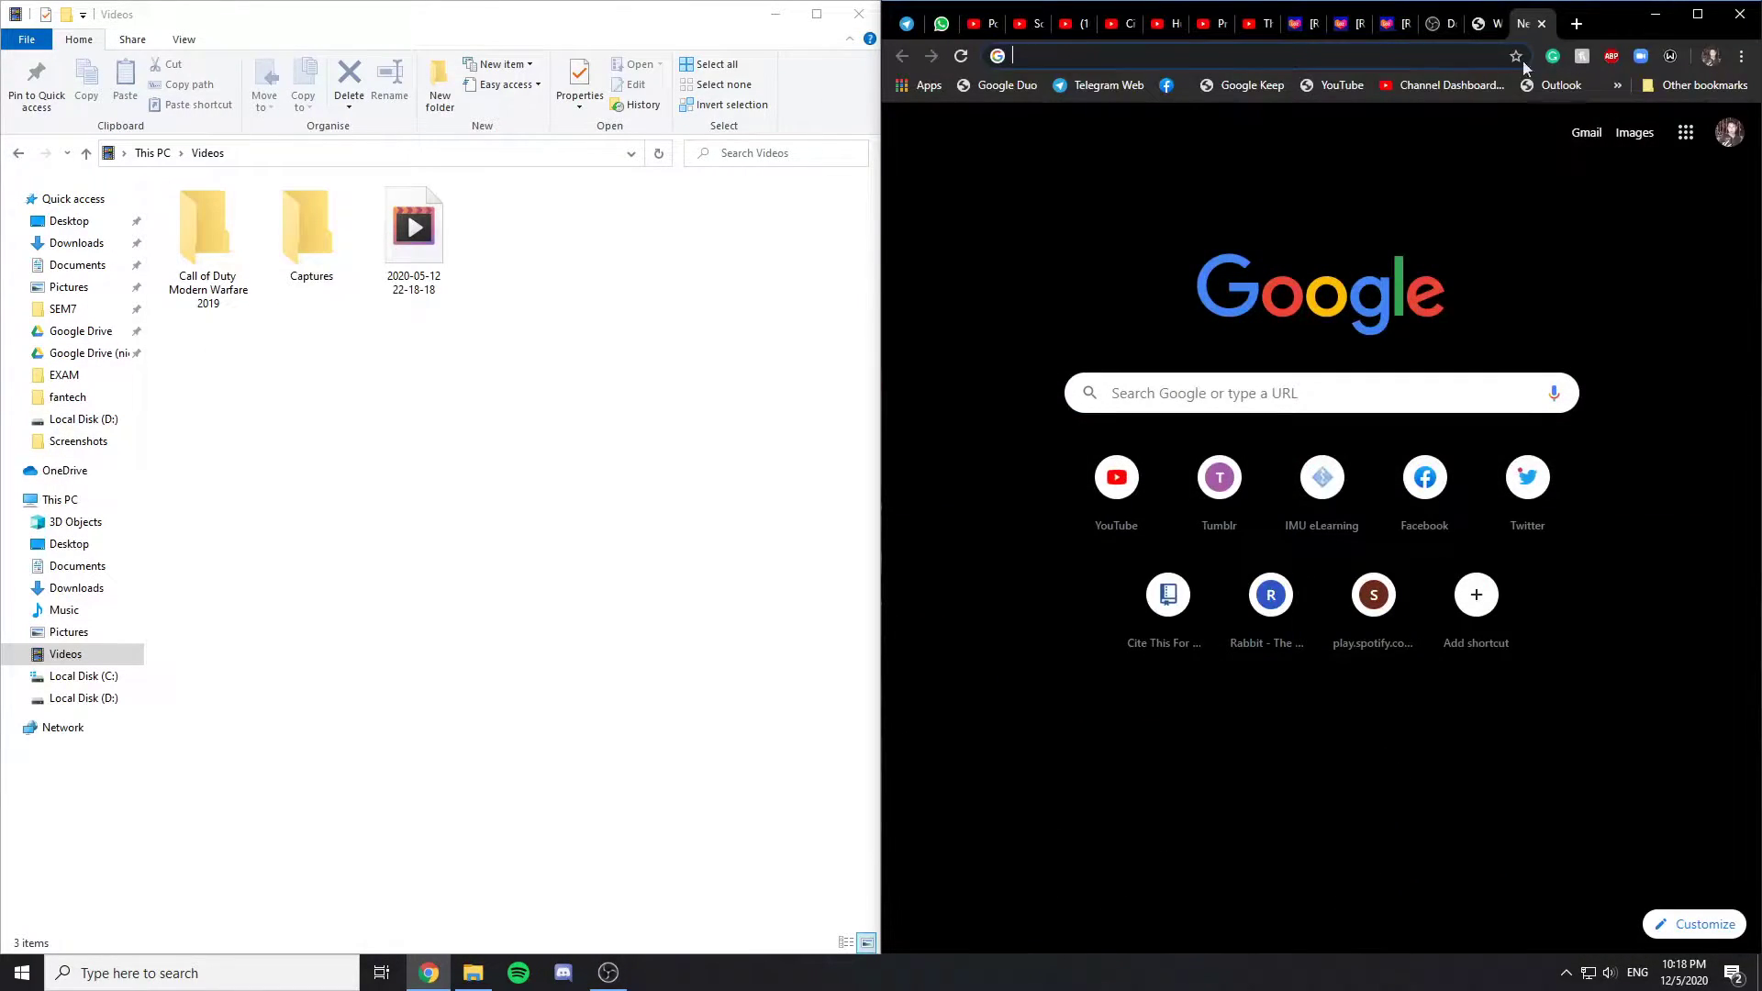
Minimize Chrome and snap the Videos window to the lower-right quarter of the screen, followed by the right half
{"action": "left_click", "coordinate": [1654, 16]}
{"action": "left_click_drag", "start_coordinate": [734, 18], "coordinate": [1757, 987]}
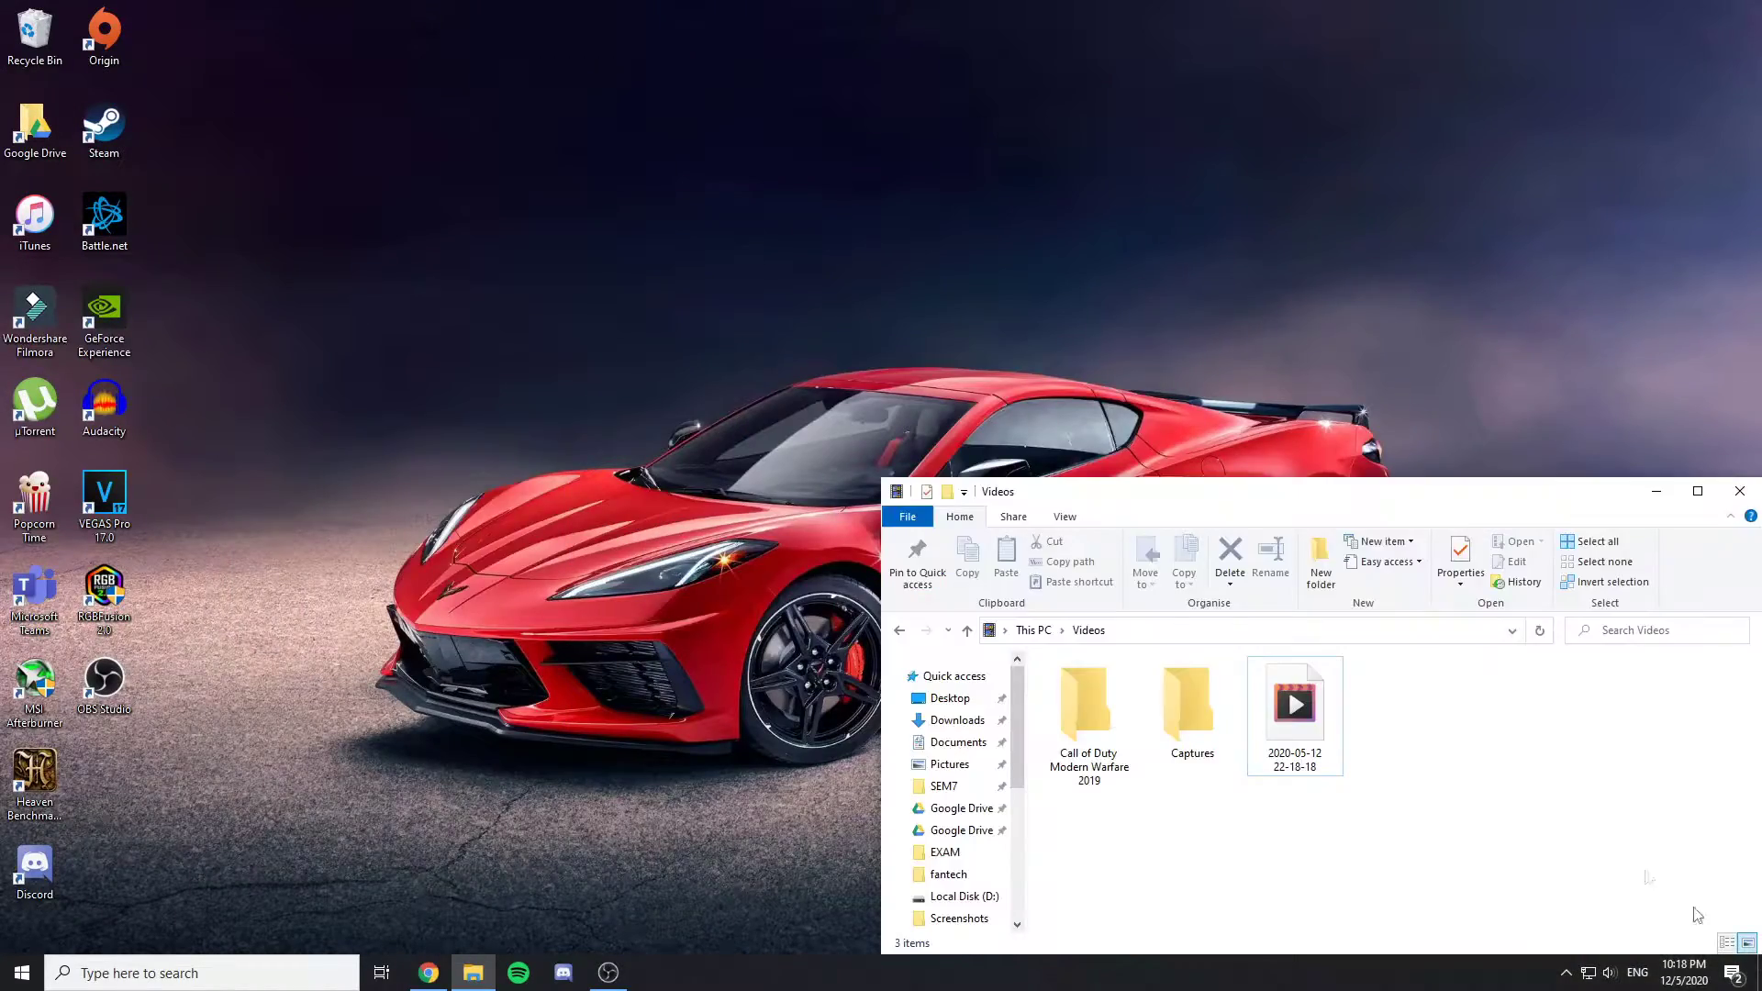
{"action": "left_click_drag", "start_coordinate": [1349, 499], "coordinate": [798, 184]}
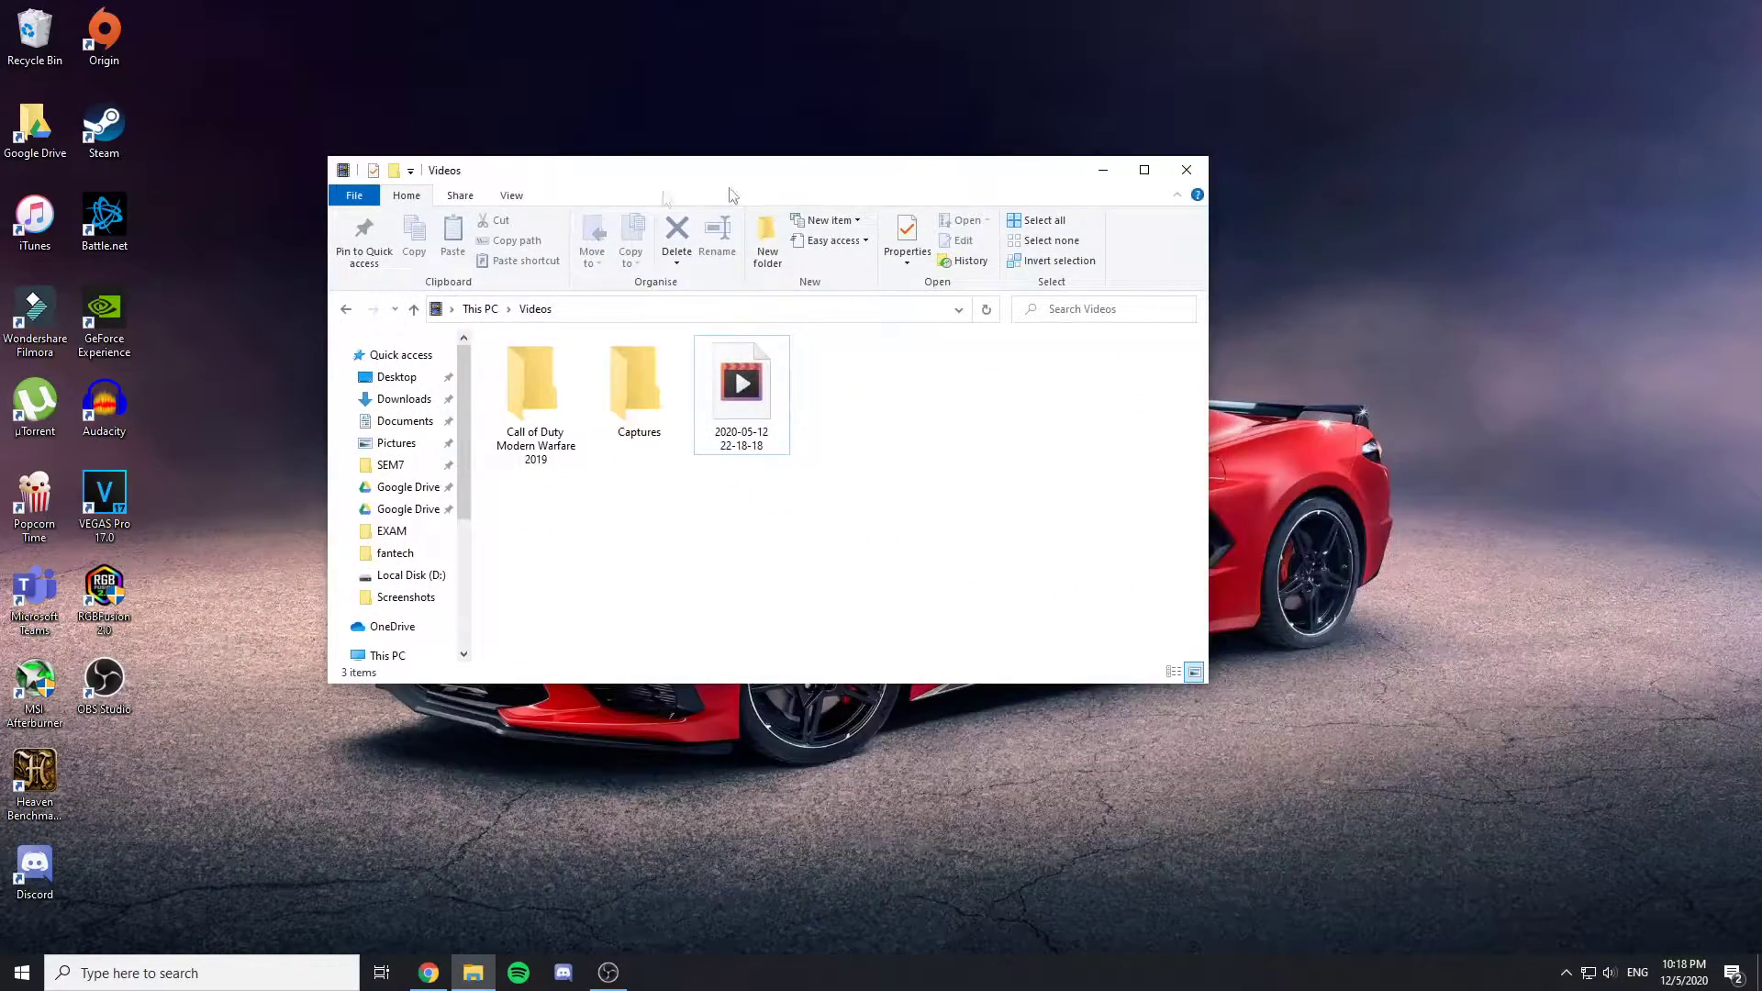
{"action": "left_click_drag", "start_coordinate": [615, 180], "coordinate": [1759, 273]}
{"action": "left_click", "coordinate": [588, 95]}
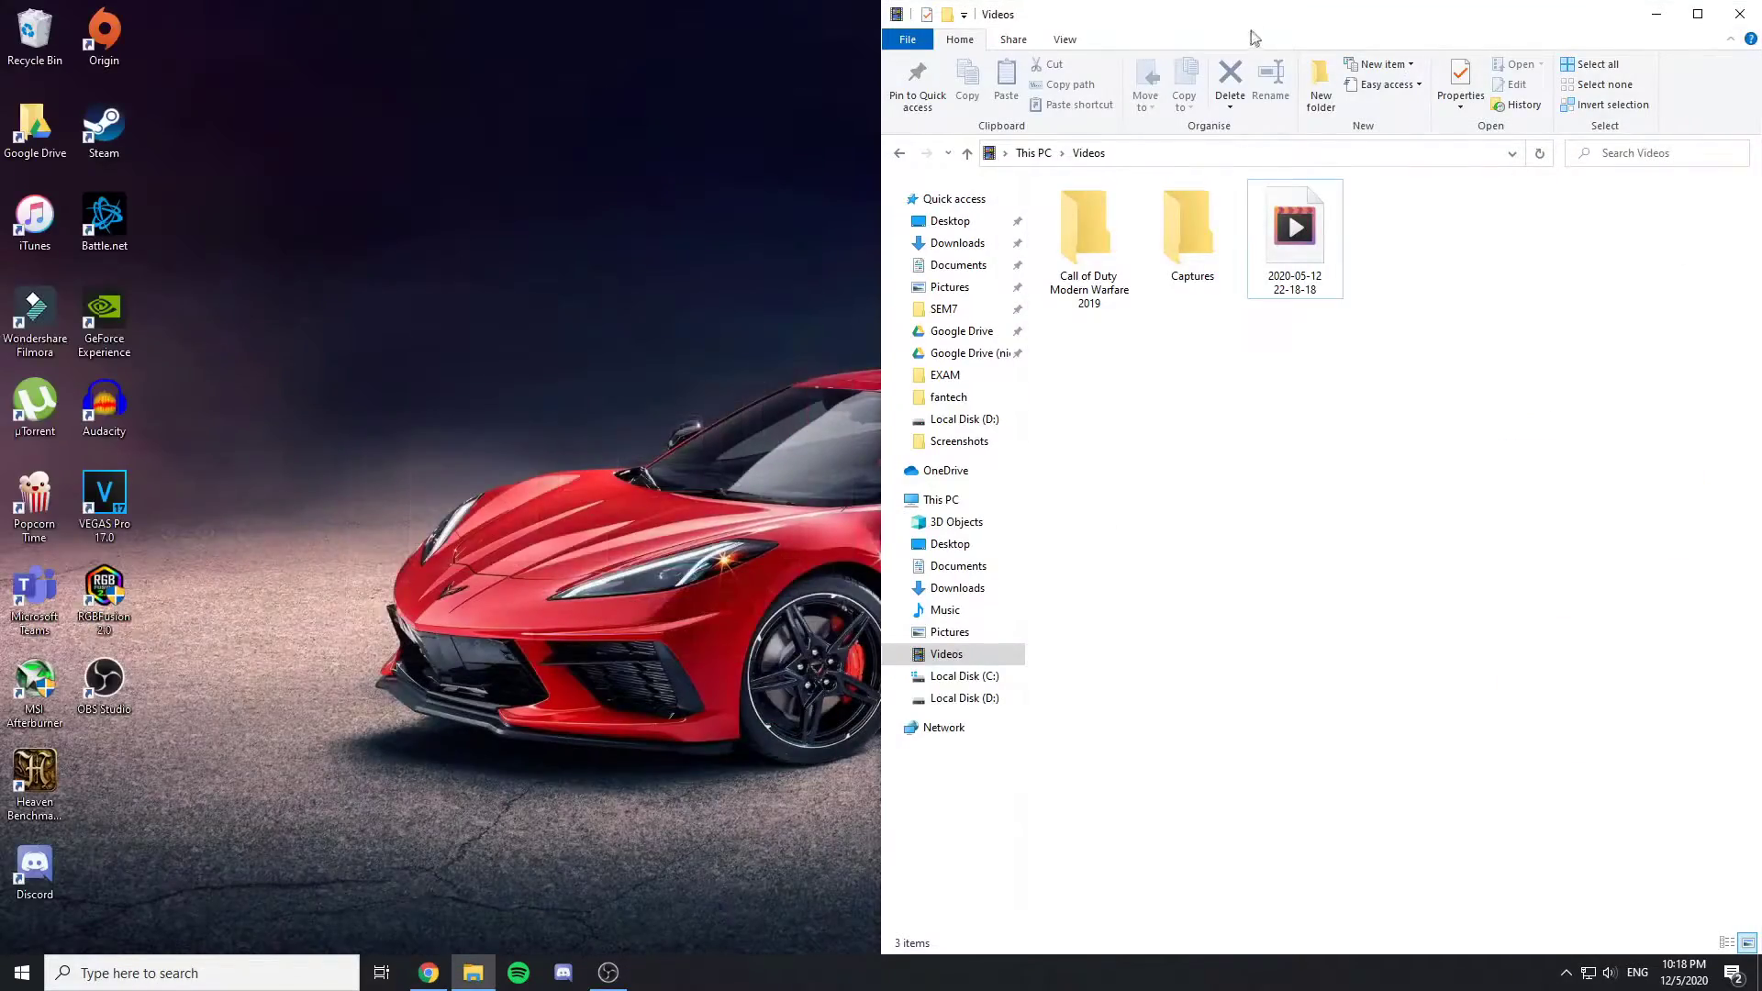
Snap the Videos window to the left half of the screen, dismiss the window suggestions, and move it to the upper-right quarter before detaching it
{"action": "left_click_drag", "start_coordinate": [1255, 37], "coordinate": [2, 362]}
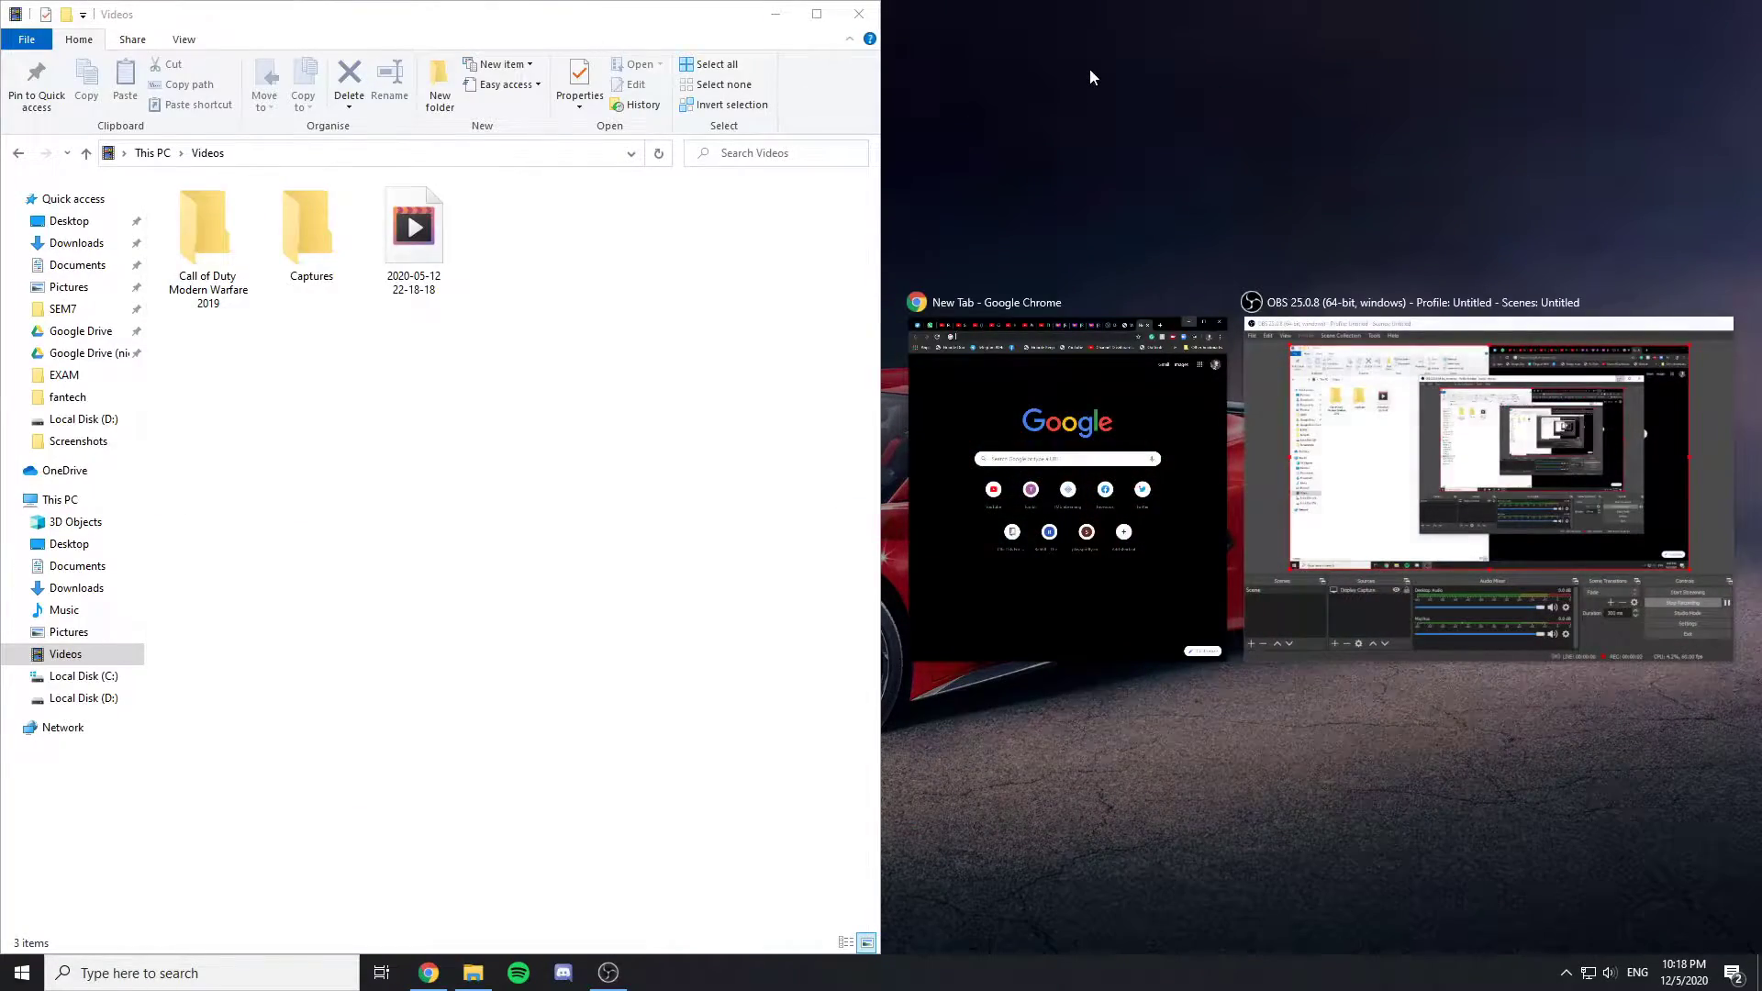
{"action": "left_click", "coordinate": [1088, 68]}
{"action": "left_click_drag", "start_coordinate": [564, 18], "coordinate": [1755, 4]}
{"action": "left_click_drag", "start_coordinate": [1479, 25], "coordinate": [1112, 311]}
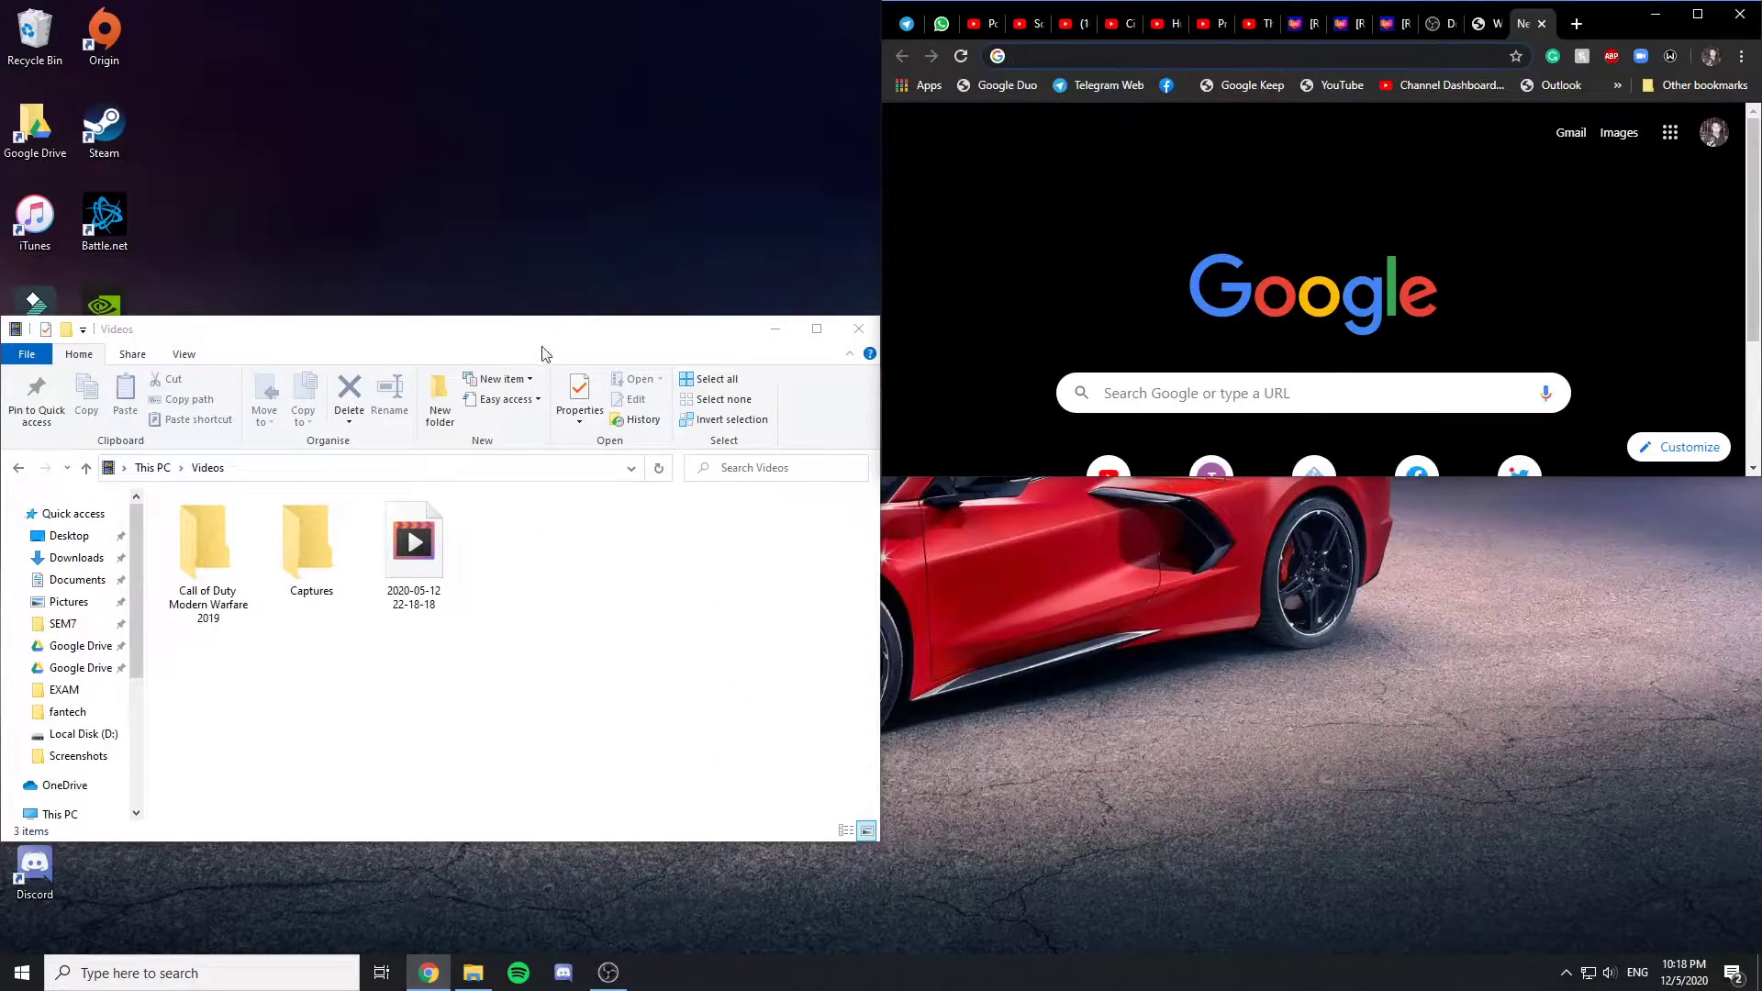
Fill the left half of the screen with the Videos window and the right half with Chrome, and minimize Chrome
{"action": "left_click_drag", "start_coordinate": [544, 335], "coordinate": [27, 949]}
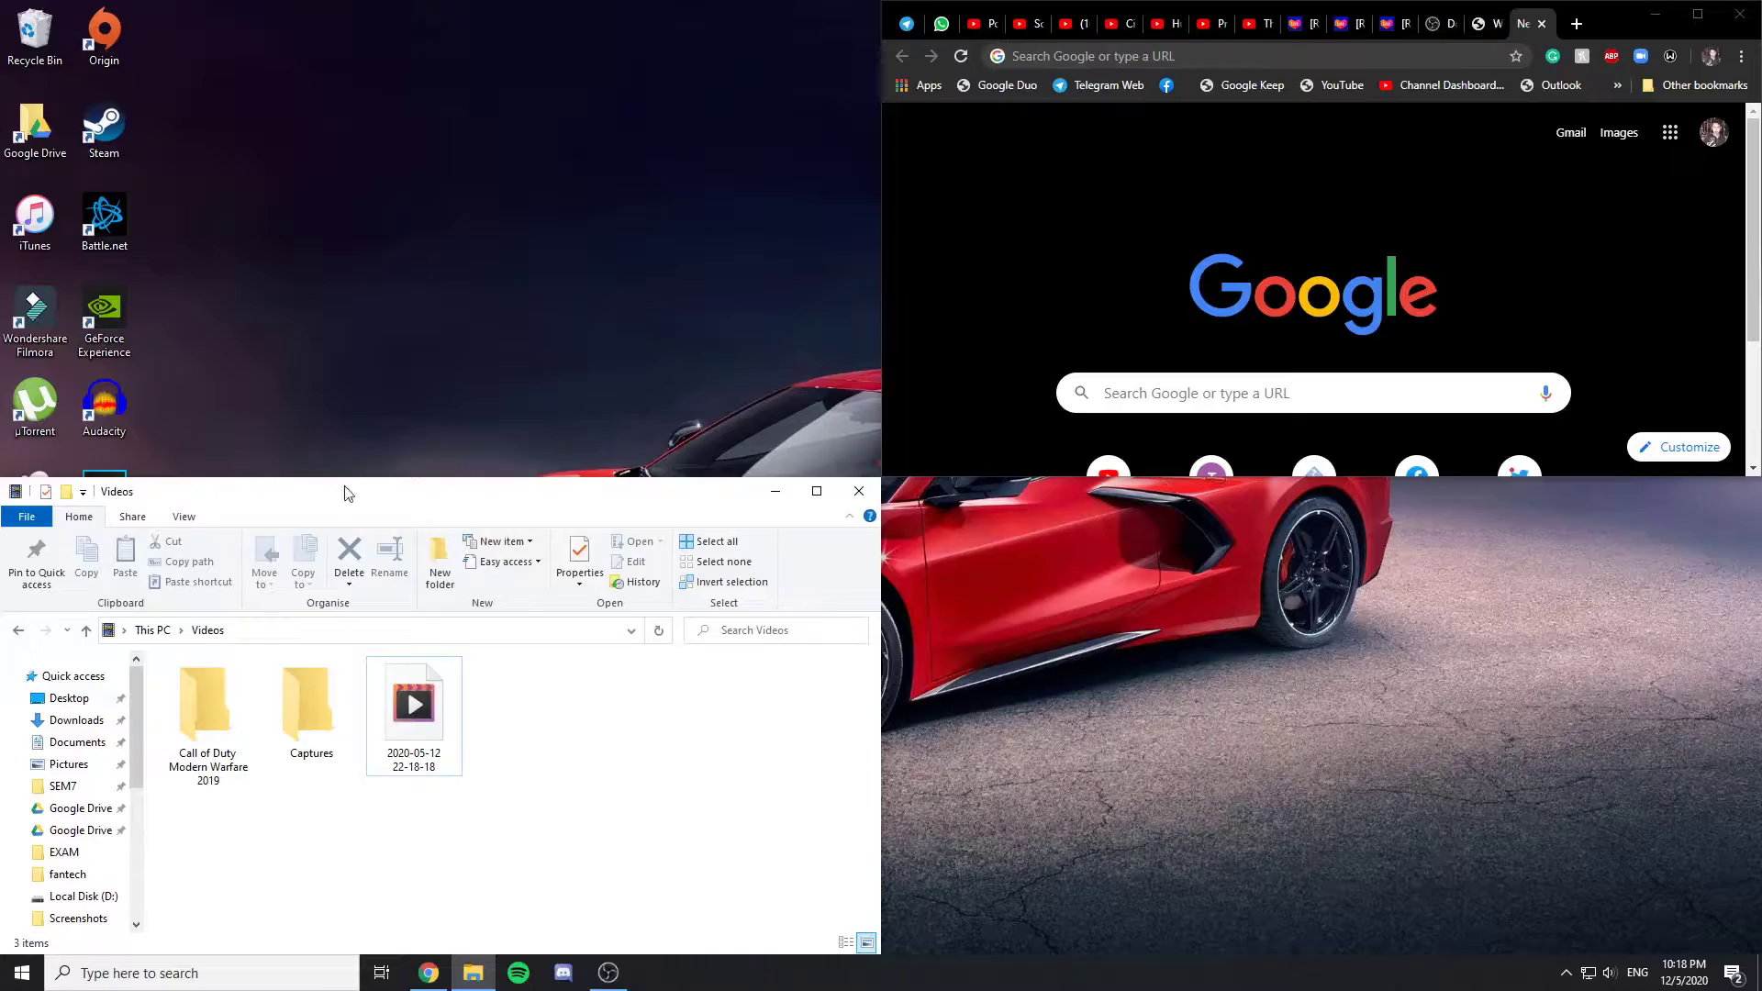
{"action": "left_click_drag", "start_coordinate": [349, 491], "coordinate": [2, 183]}
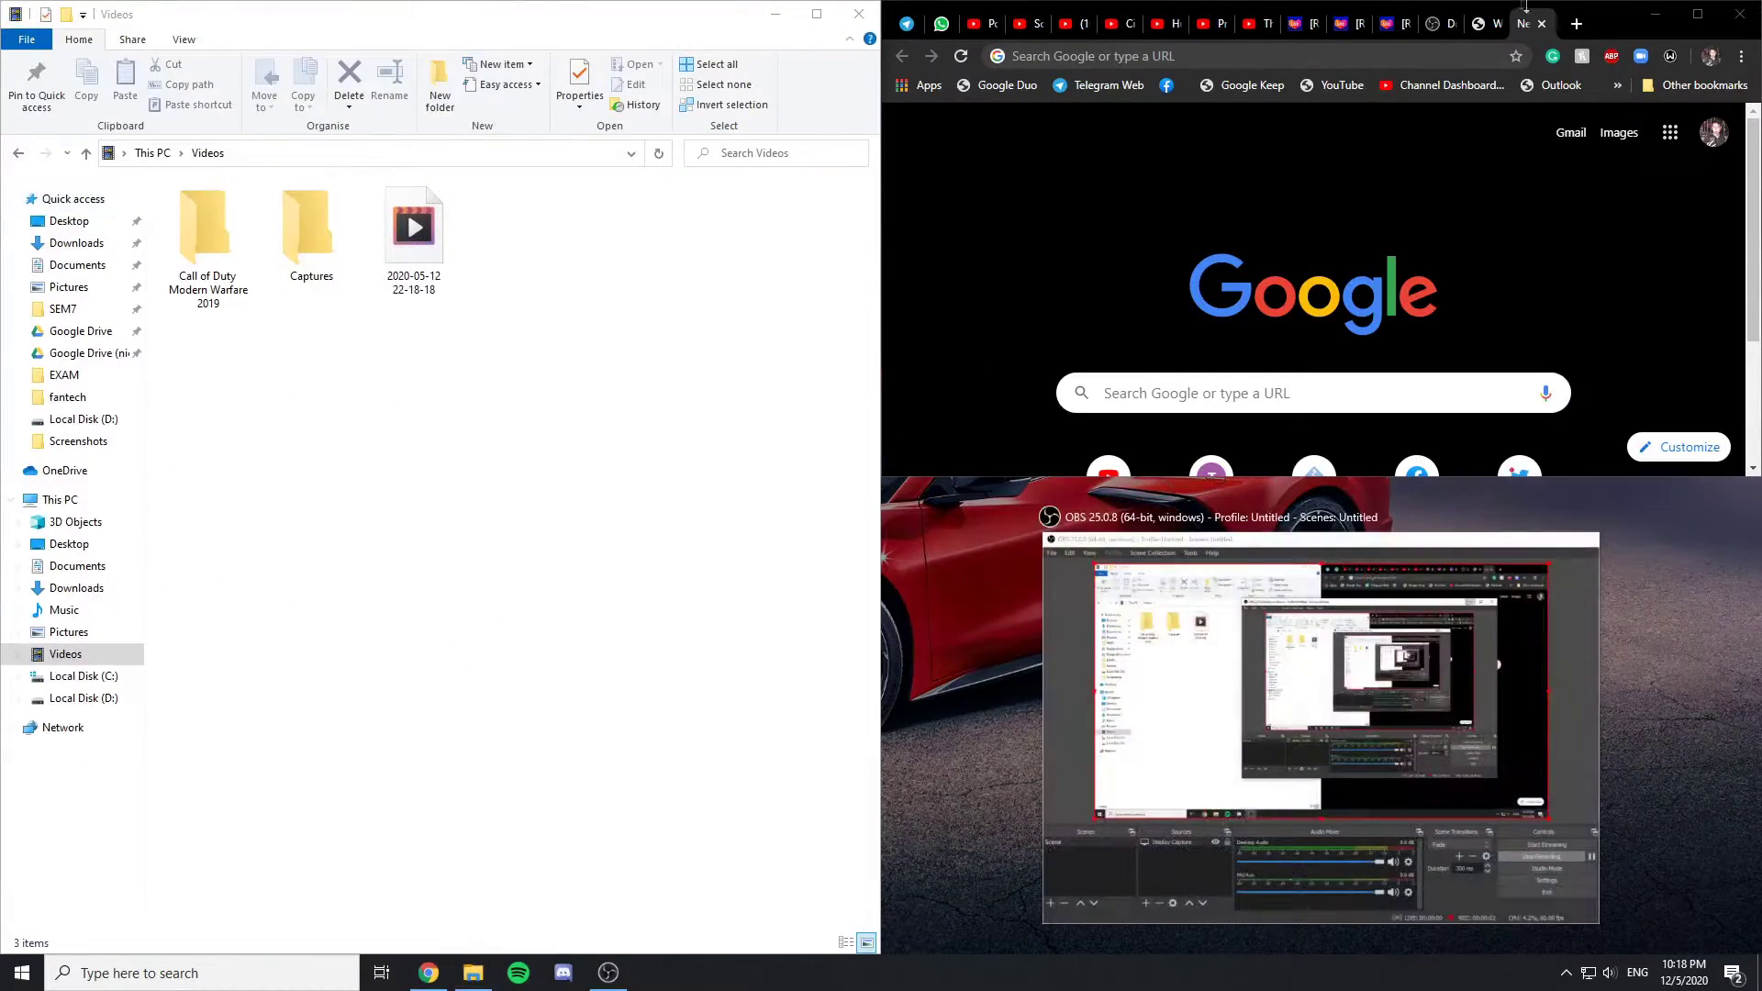
{"action": "left_click_drag", "start_coordinate": [1607, 18], "coordinate": [1752, 402]}
{"action": "left_click", "coordinate": [1657, 18]}
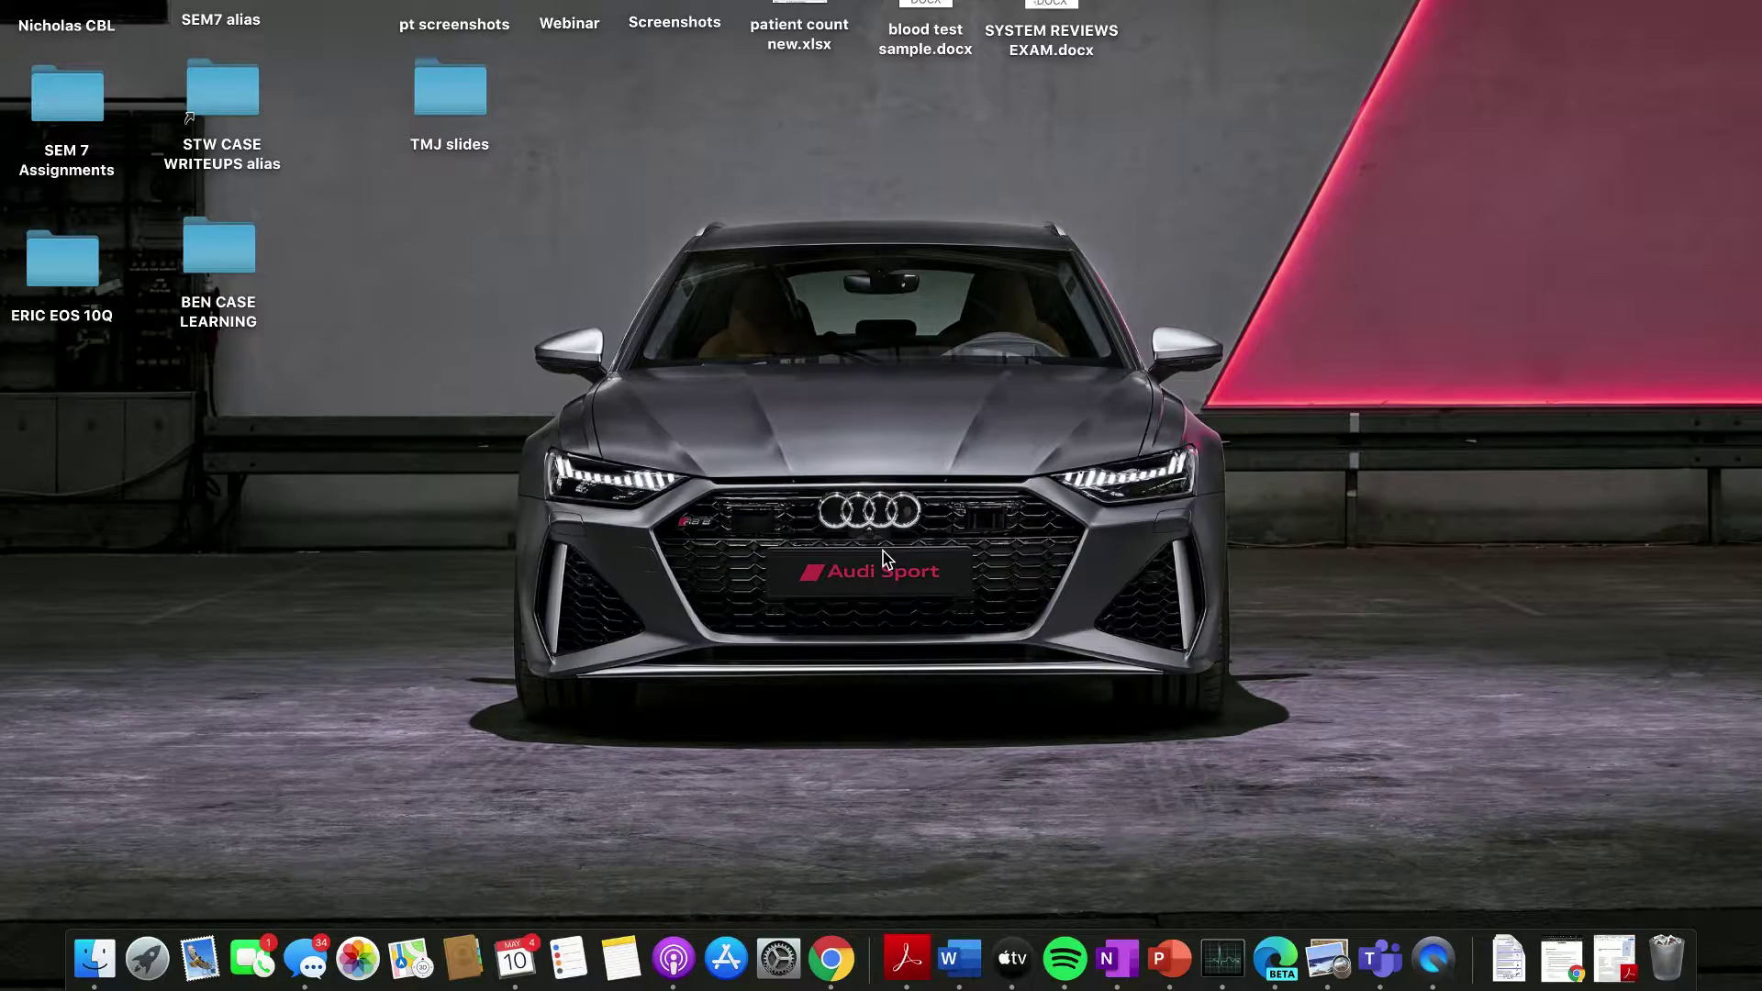
On the Mac, tile the Word document to the right of the screen in Split View with the Edge window on the left
{"action": "key", "text": "ctrl+Left"}
{"action": "key", "text": "ctrl+Left"}
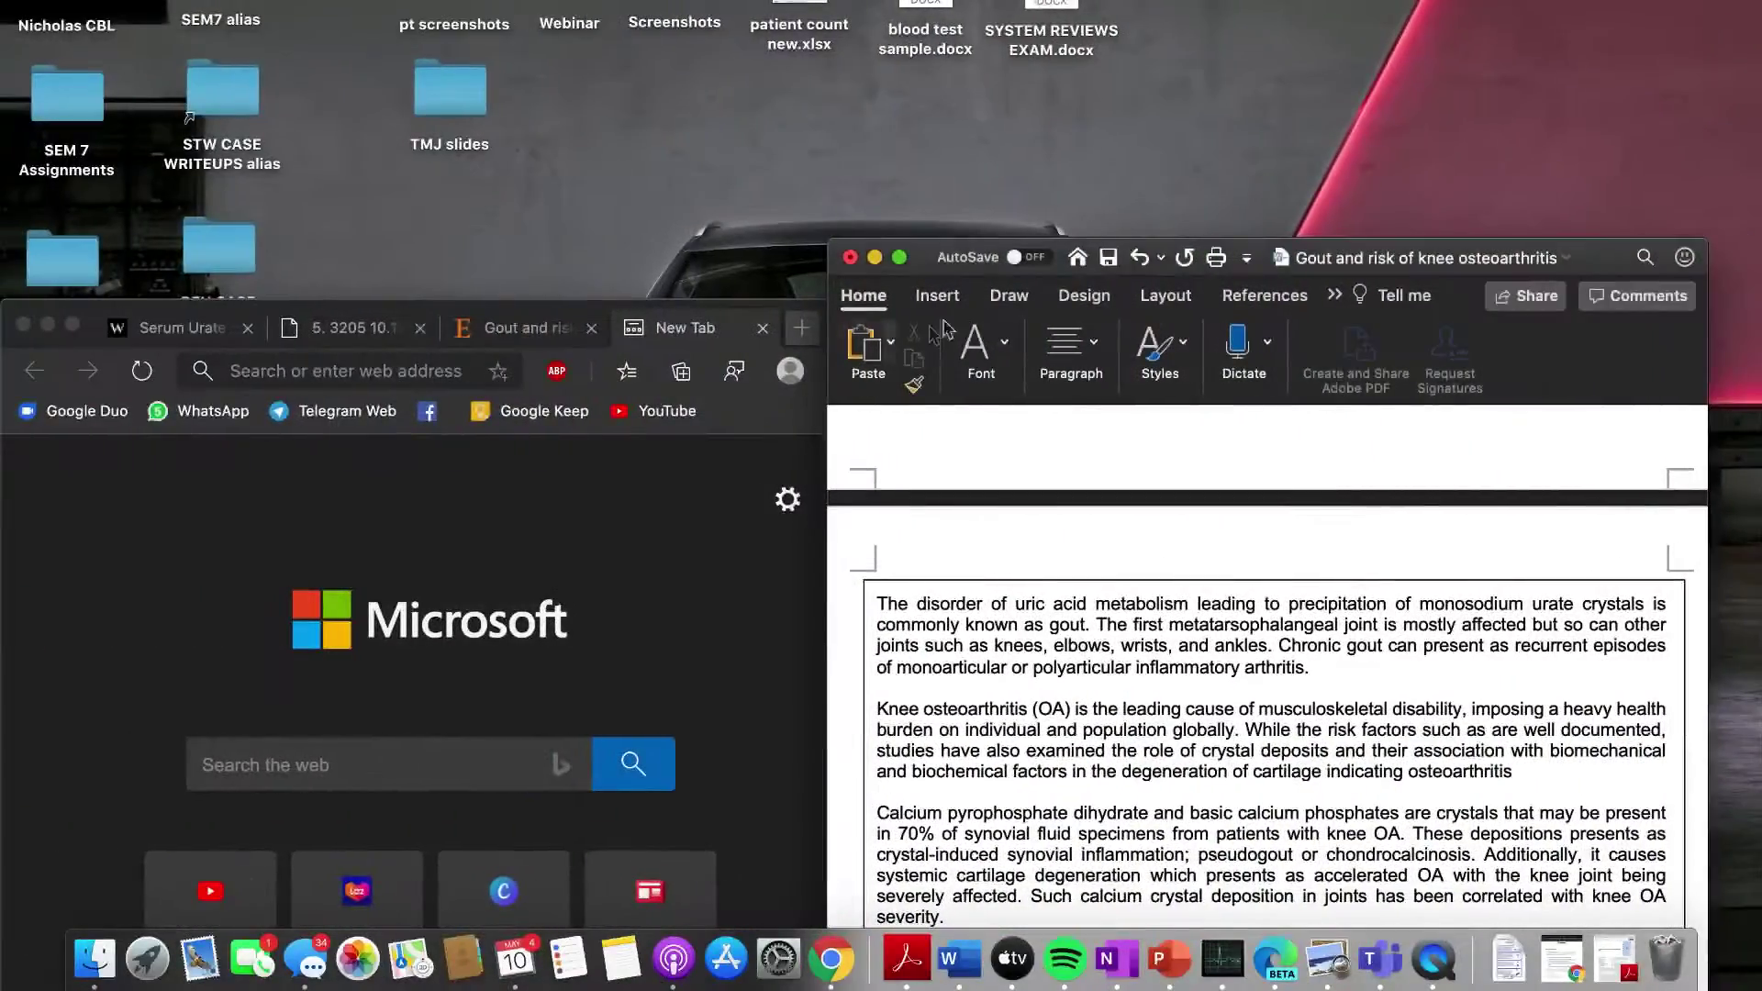
{"action": "left_click_drag", "start_coordinate": [928, 266], "coordinate": [1120, 122]}
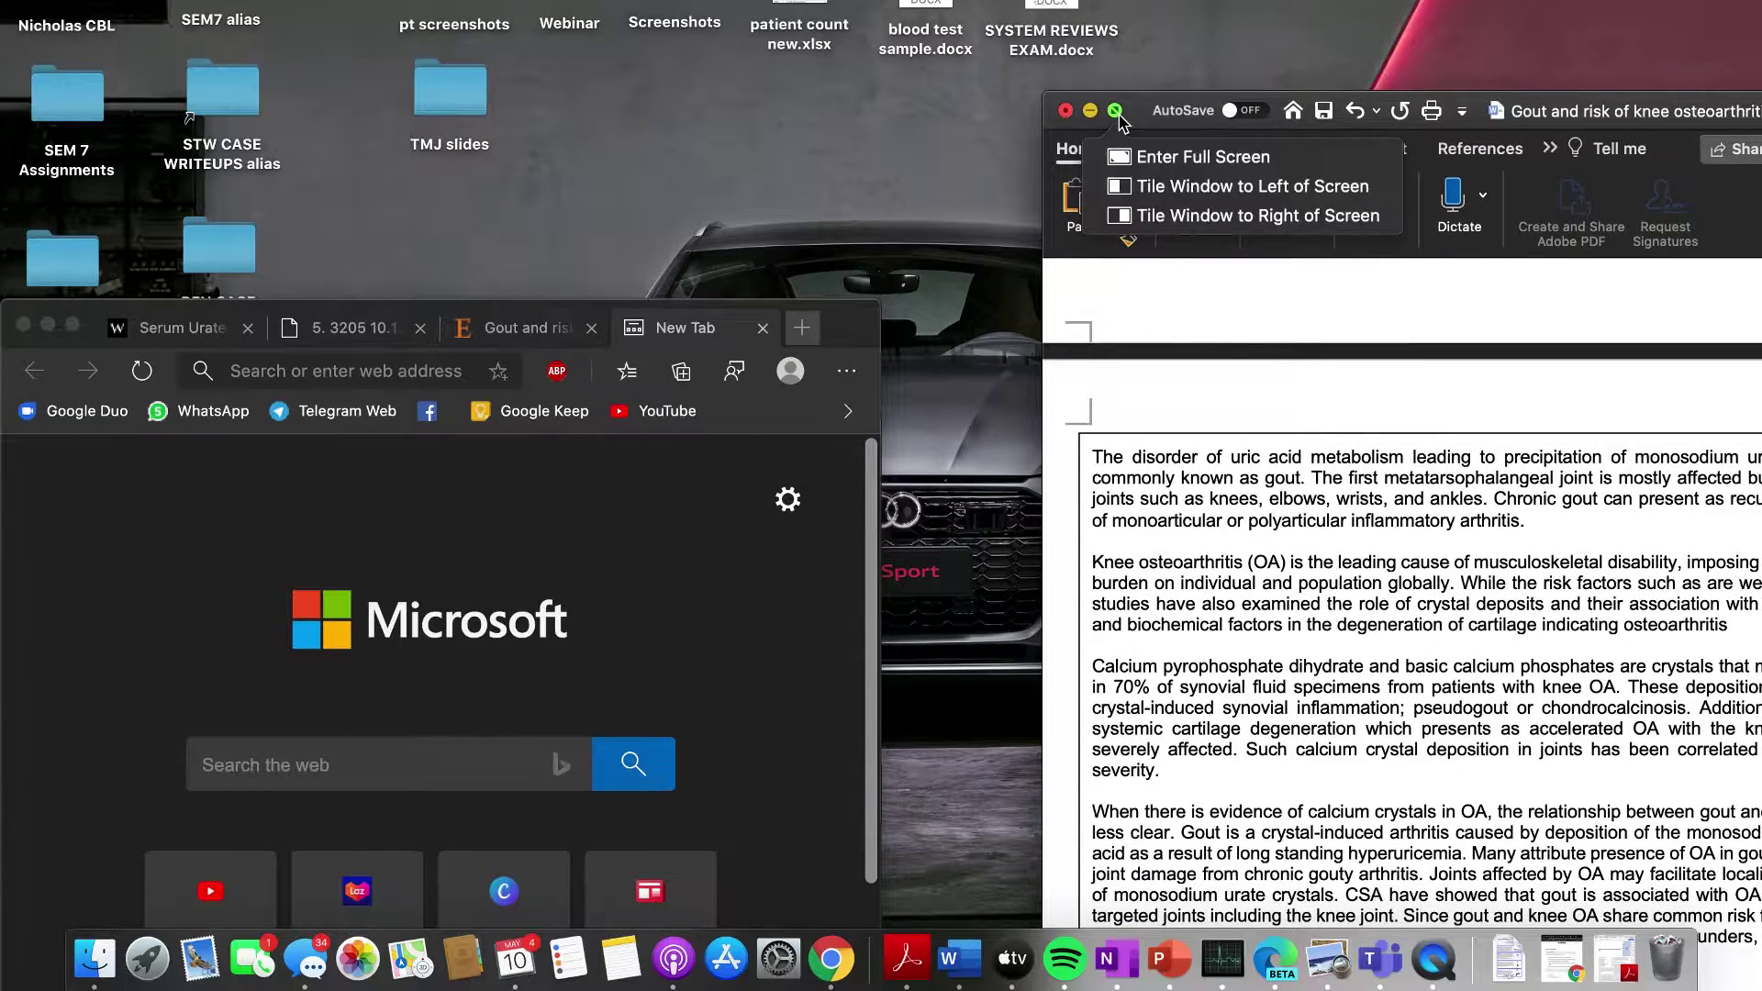
{"action": "mouse_move", "coordinate": [1116, 112]}
{"action": "left_click", "coordinate": [1186, 217]}
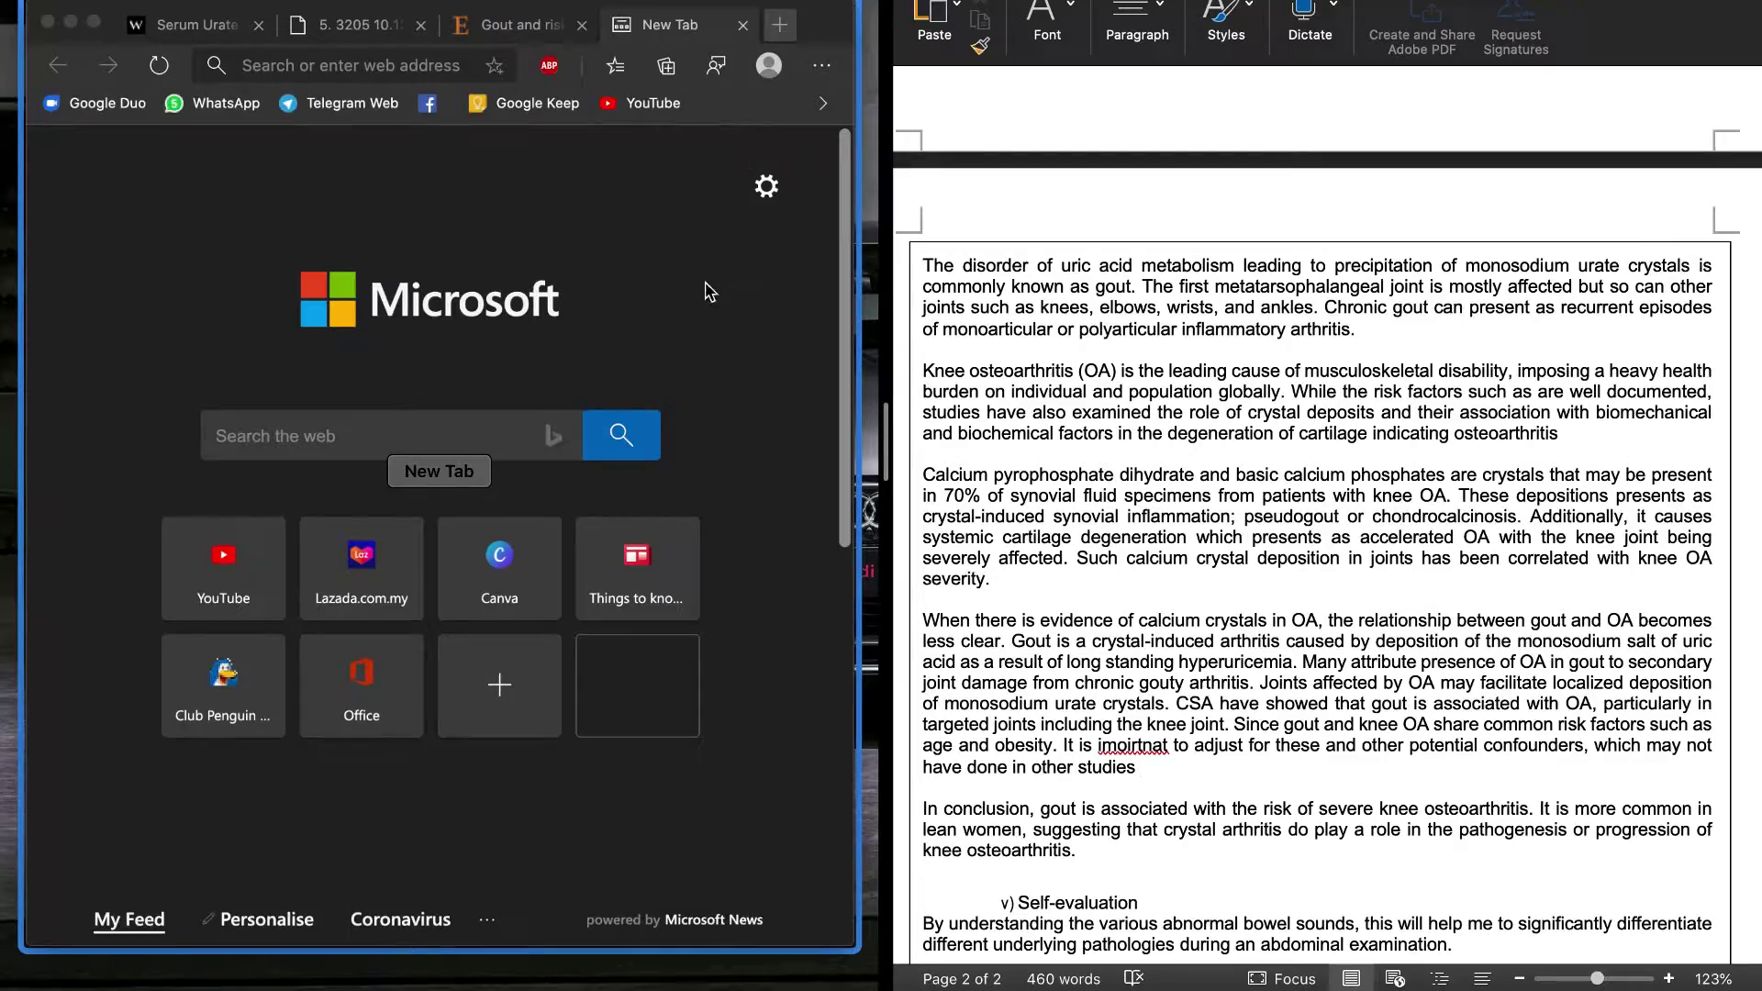
{"action": "left_click", "coordinate": [708, 290]}
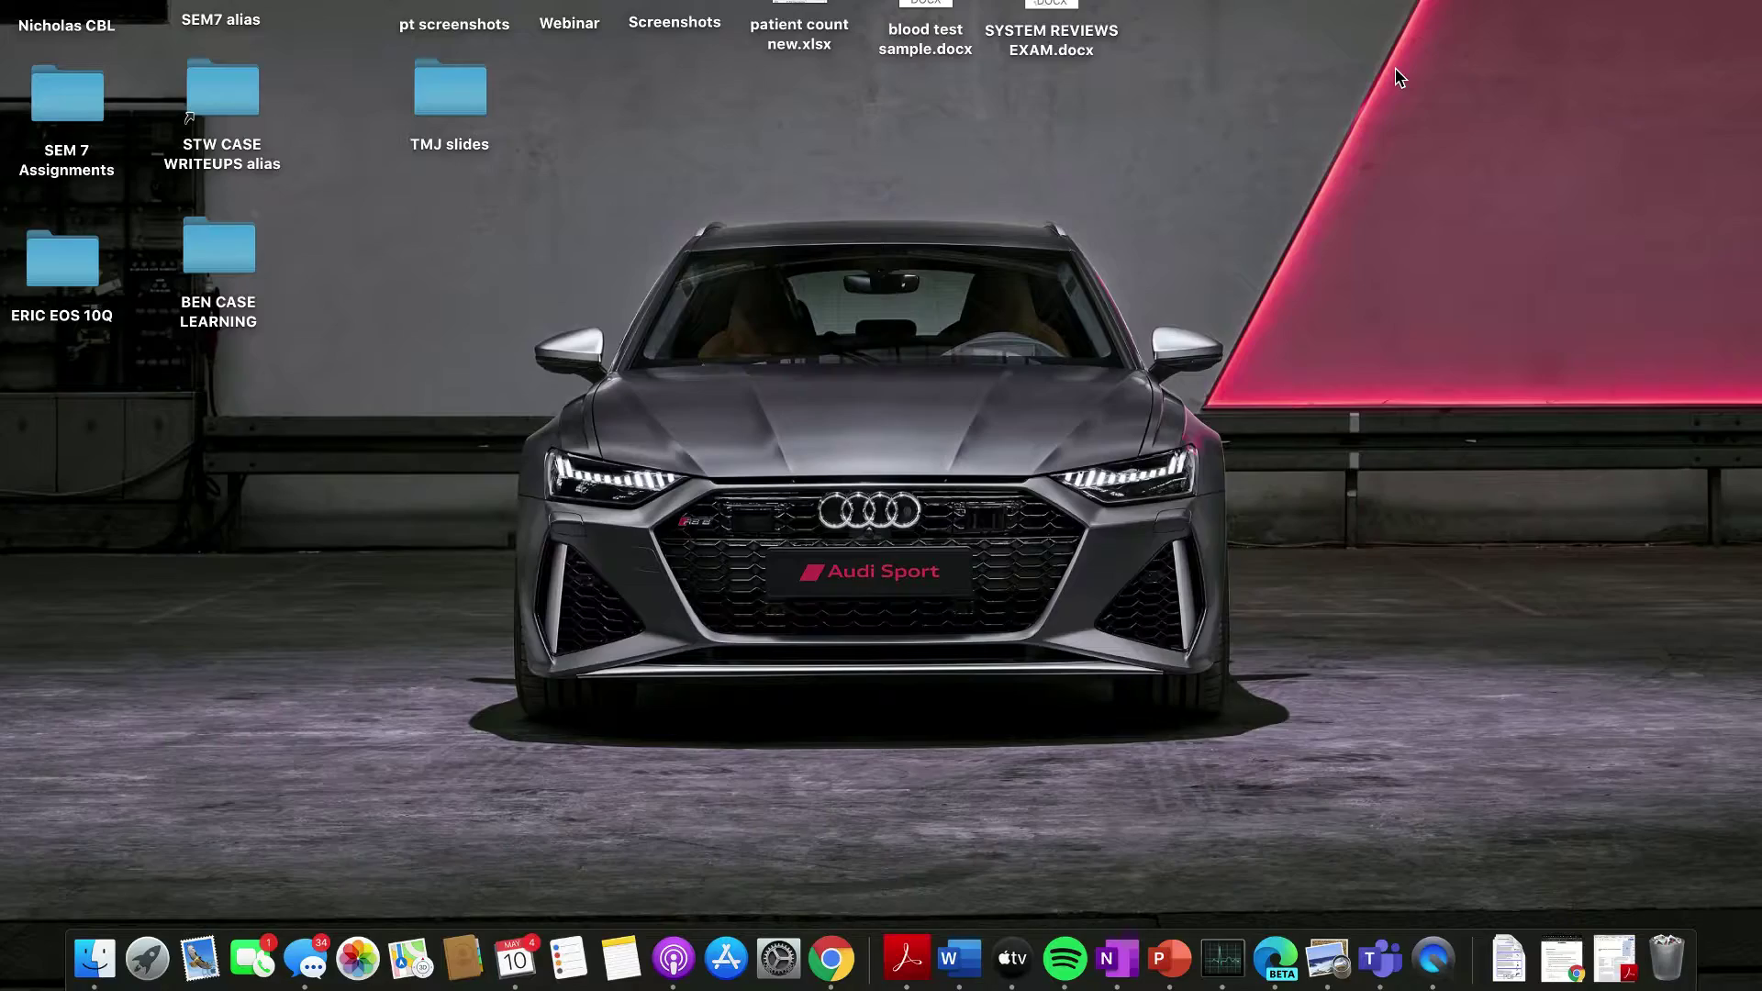
Leave the Split View space and review the window layout commands in the Tiles utility's menu
{"action": "key", "text": "ctrl+Left"}
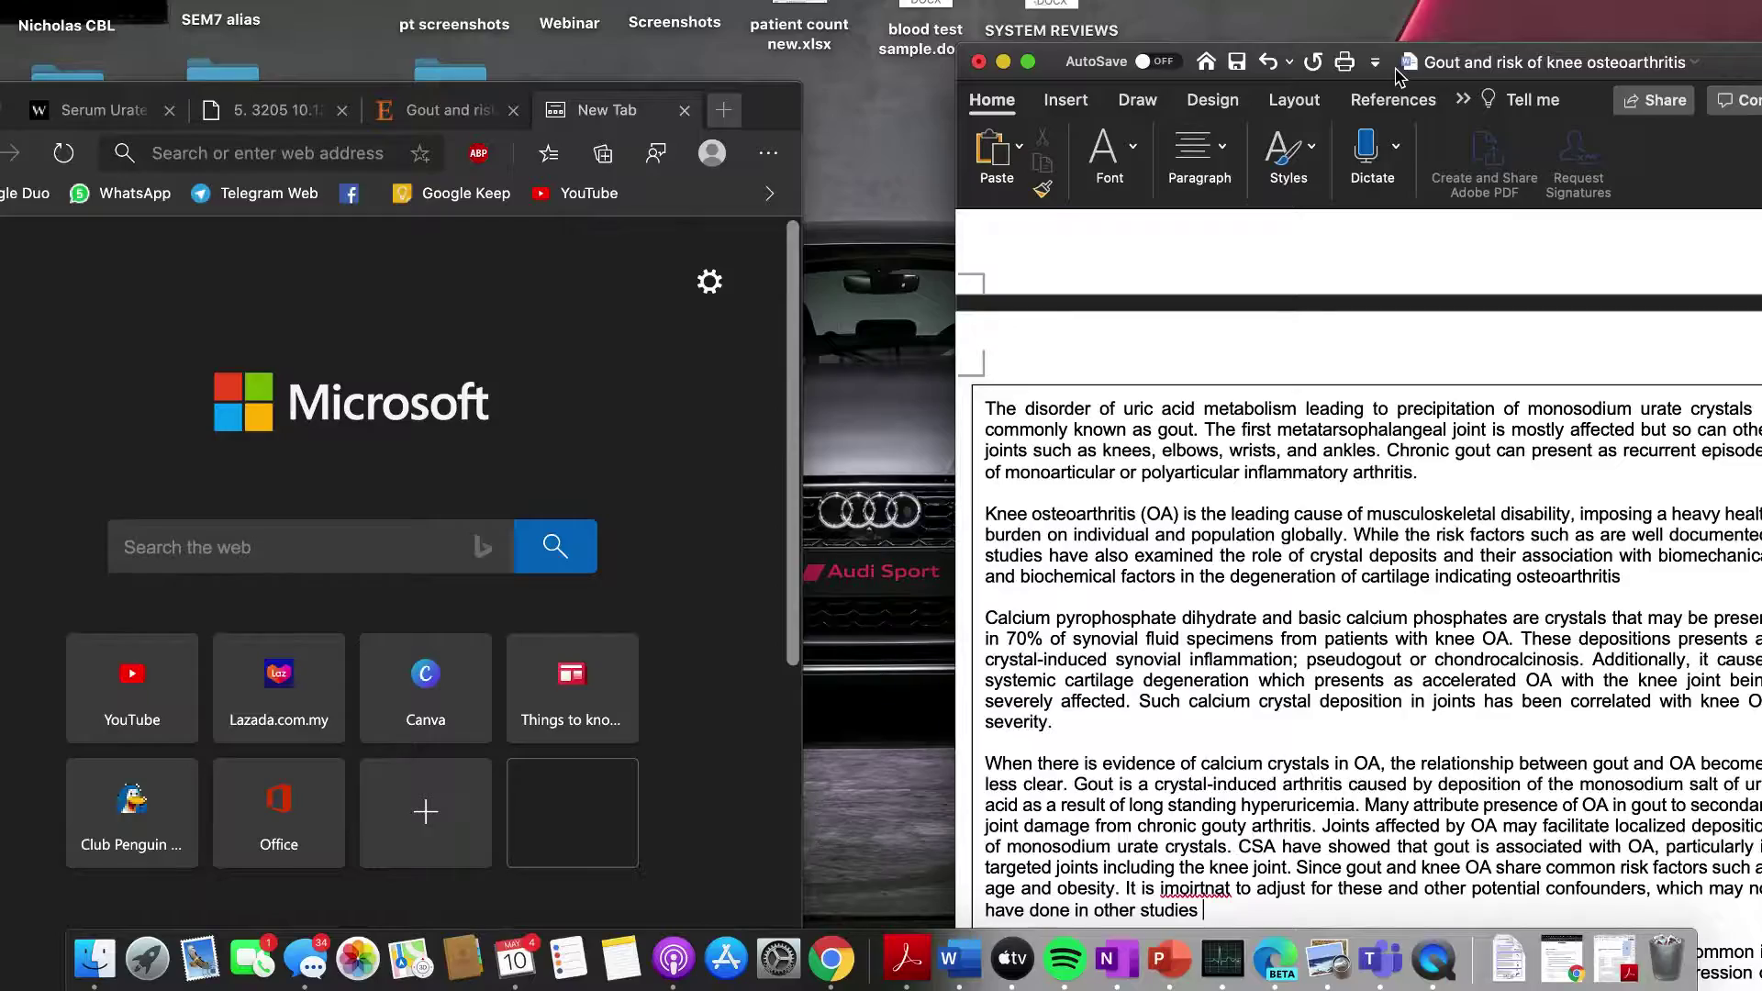
{"action": "key", "text": "ctrl+Right"}
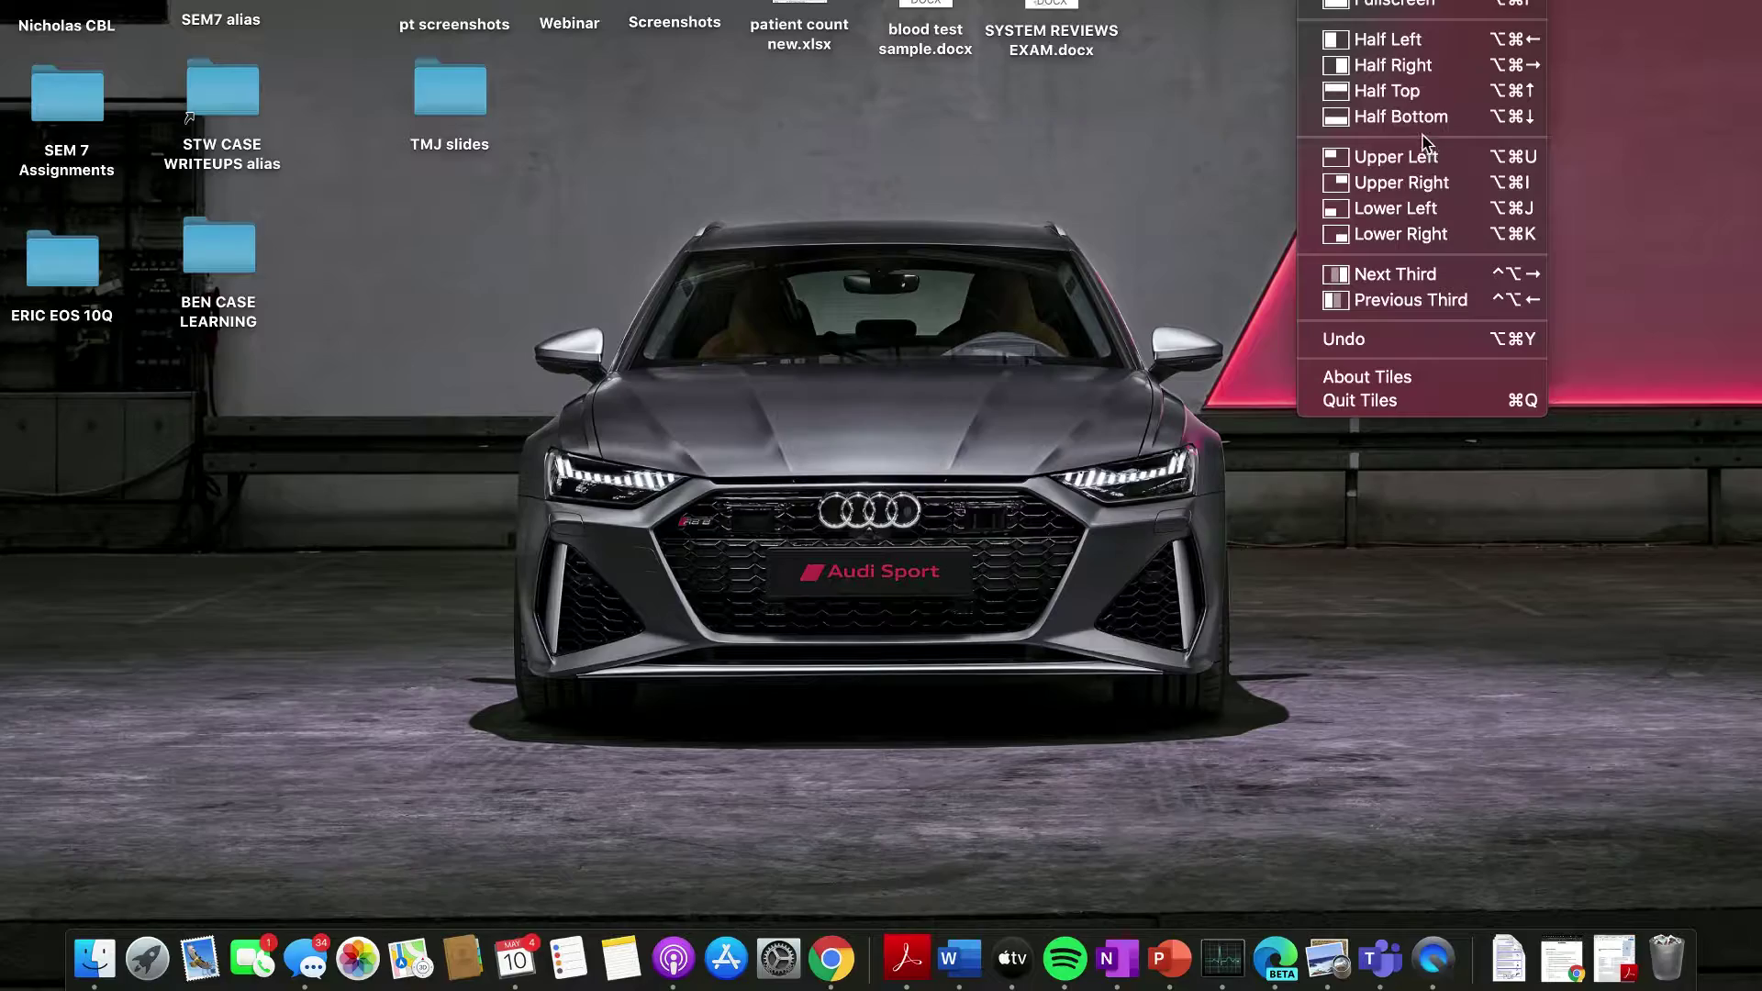
{"action": "left_click", "coordinate": [1202, 187]}
On the desktop, snap the Word document to the right half of the screen and the Edge window to the left half using Tiles
{"action": "key", "text": "ctrl+Left"}
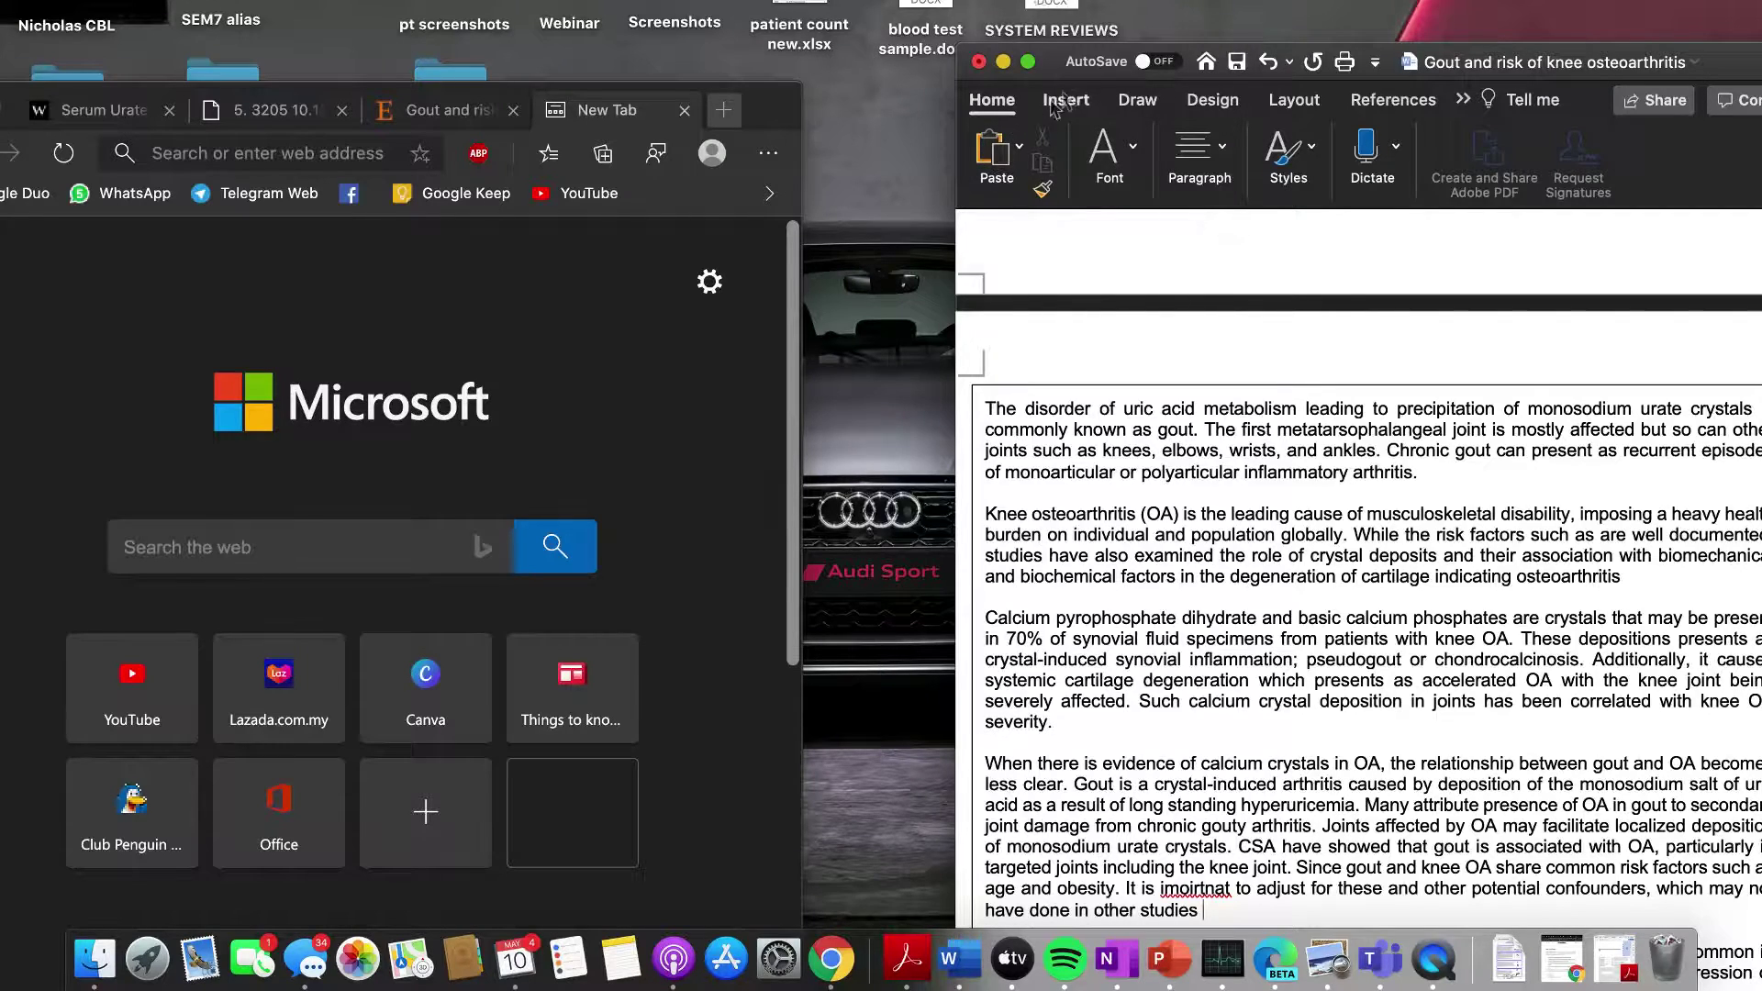
{"action": "mouse_move", "coordinate": [1029, 64]}
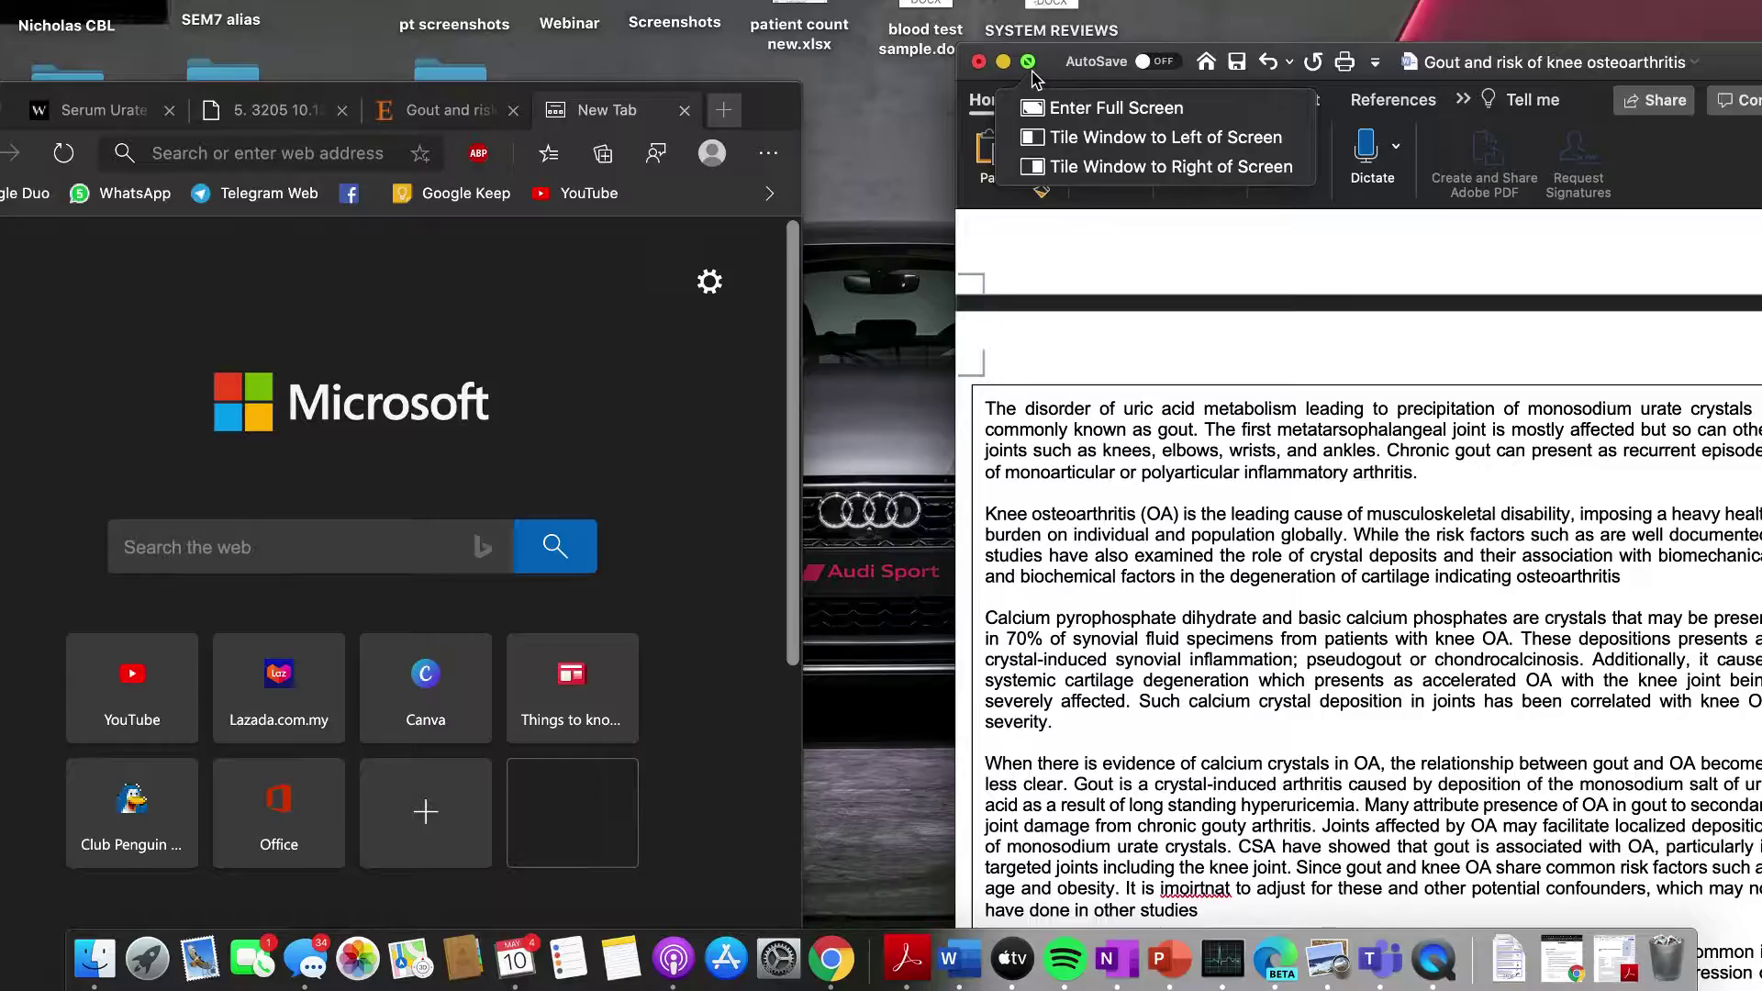
{"action": "left_click_drag", "start_coordinate": [1740, 62], "coordinate": [1761, 115]}
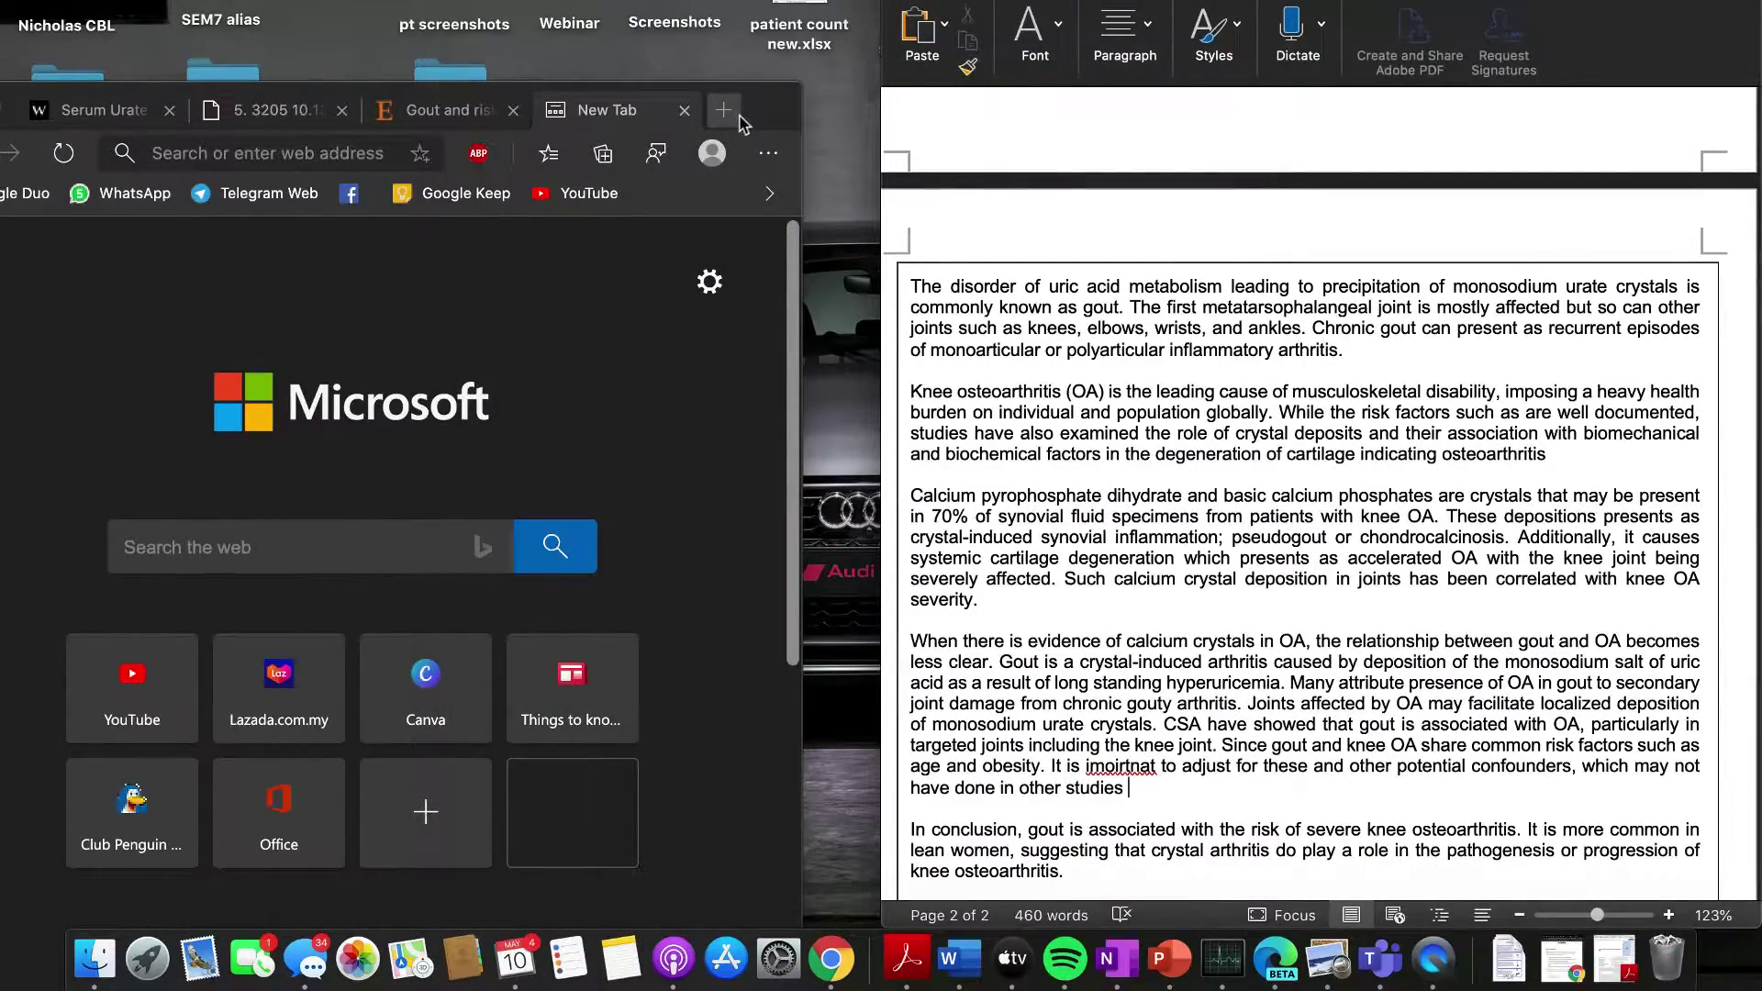
{"action": "left_click_drag", "start_coordinate": [758, 119], "coordinate": [5, 227]}
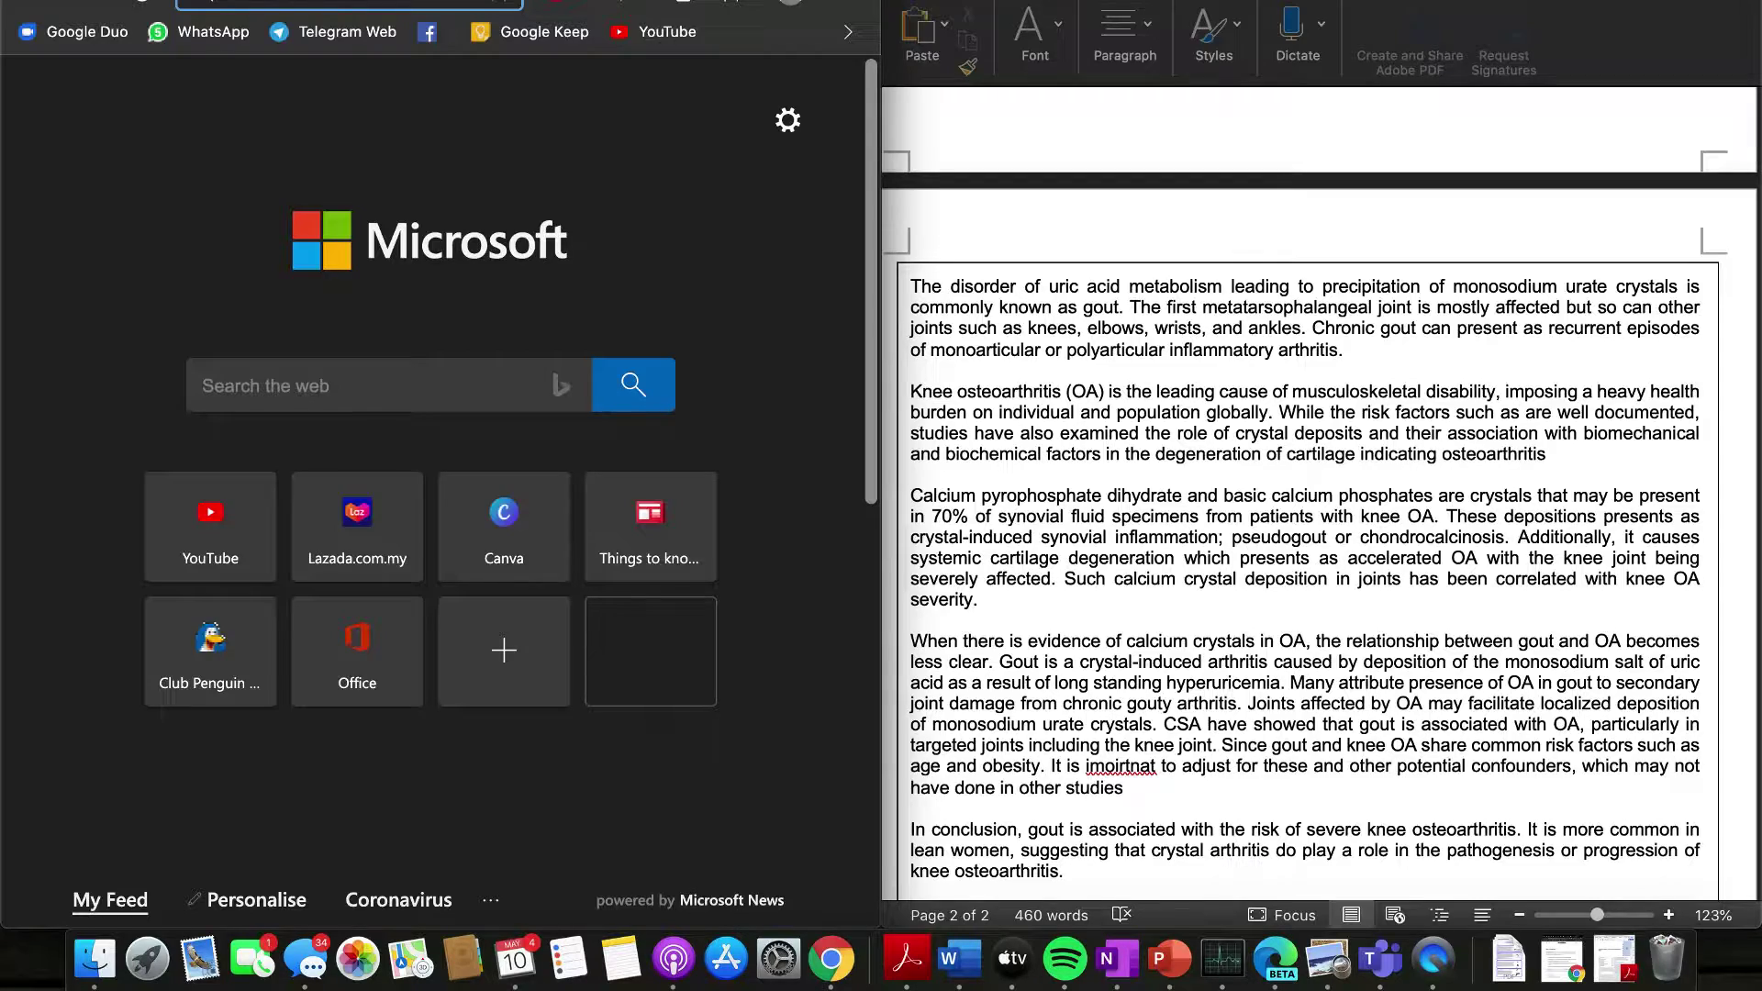
Detach the Edge window from its snapped position and view the Word window's built-in tiling options
{"action": "left_click_drag", "start_coordinate": [812, 0], "coordinate": [742, 98]}
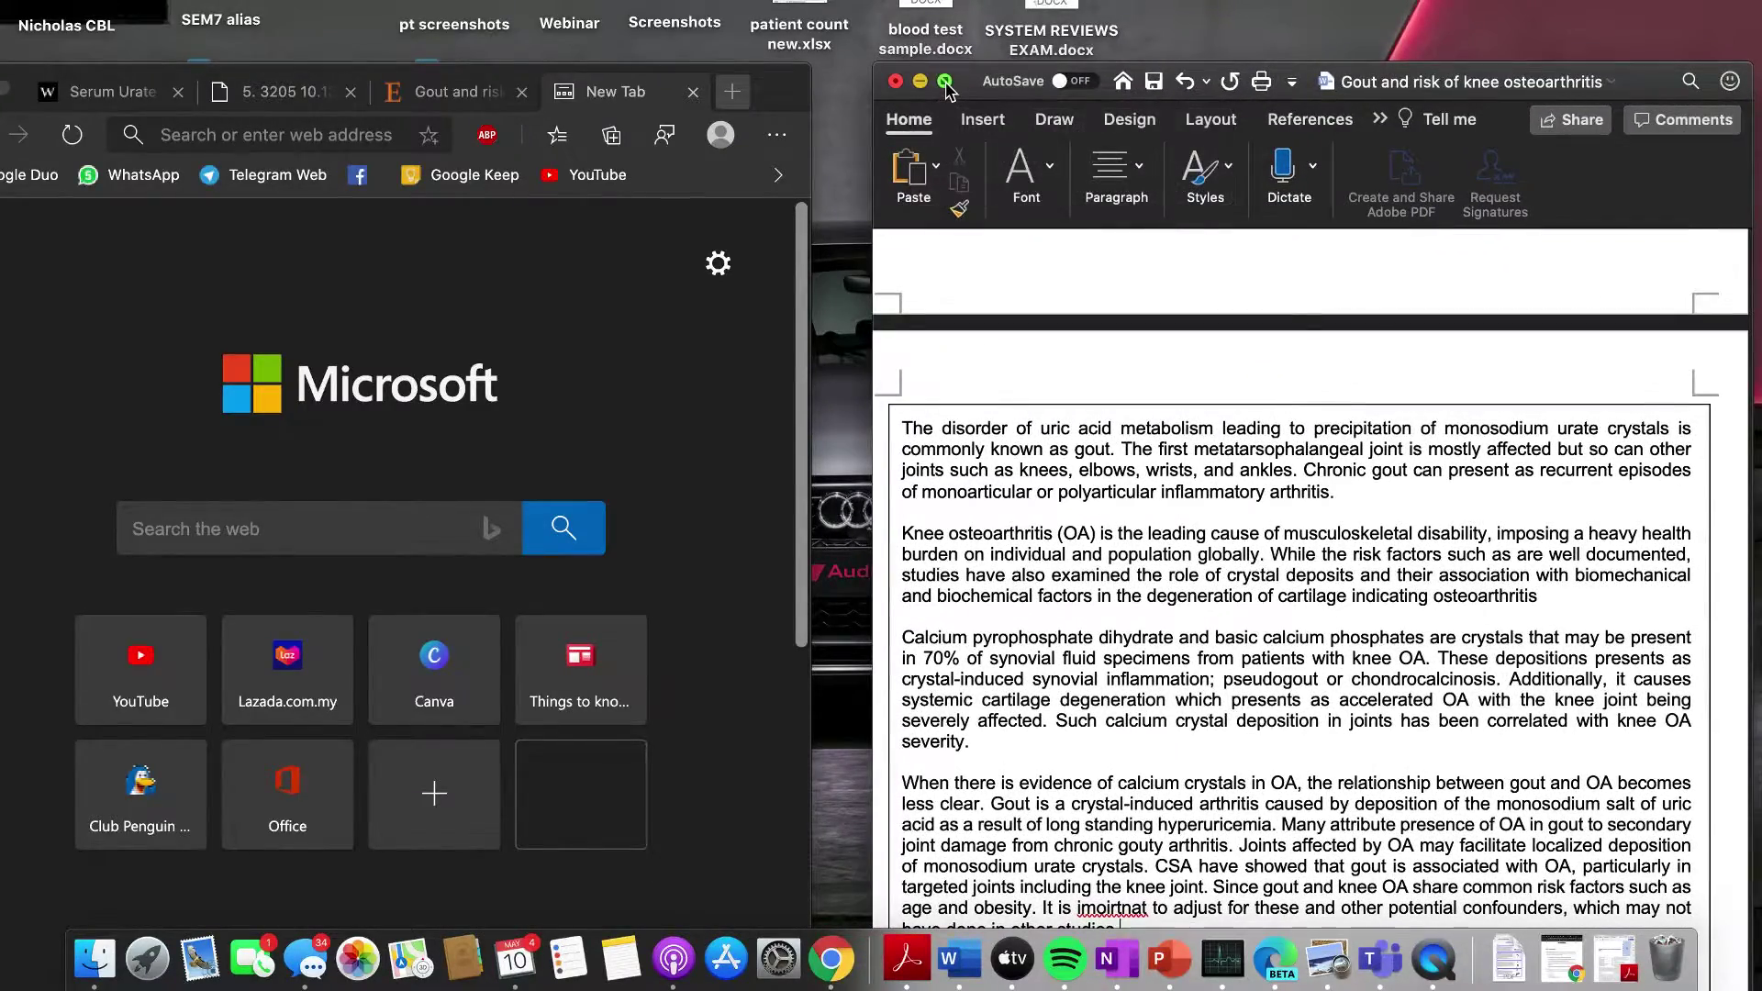
{"action": "mouse_move", "coordinate": [946, 84]}
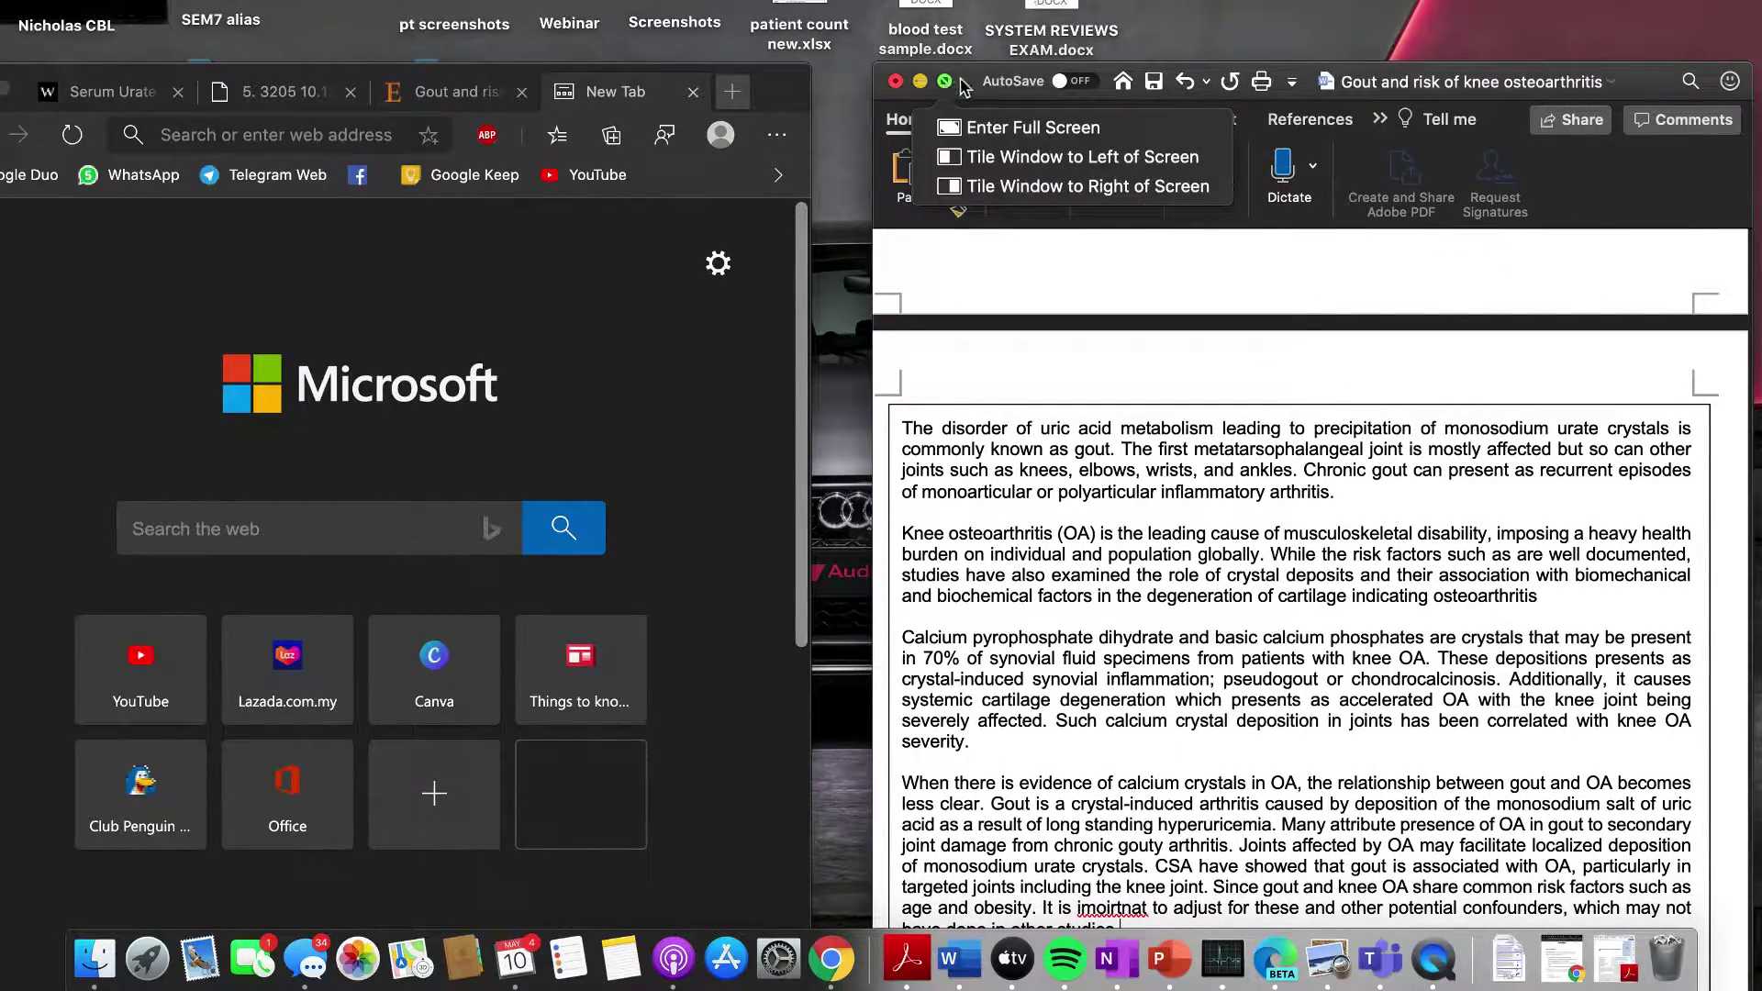
{"action": "left_click_drag", "start_coordinate": [961, 80], "coordinate": [968, 72]}
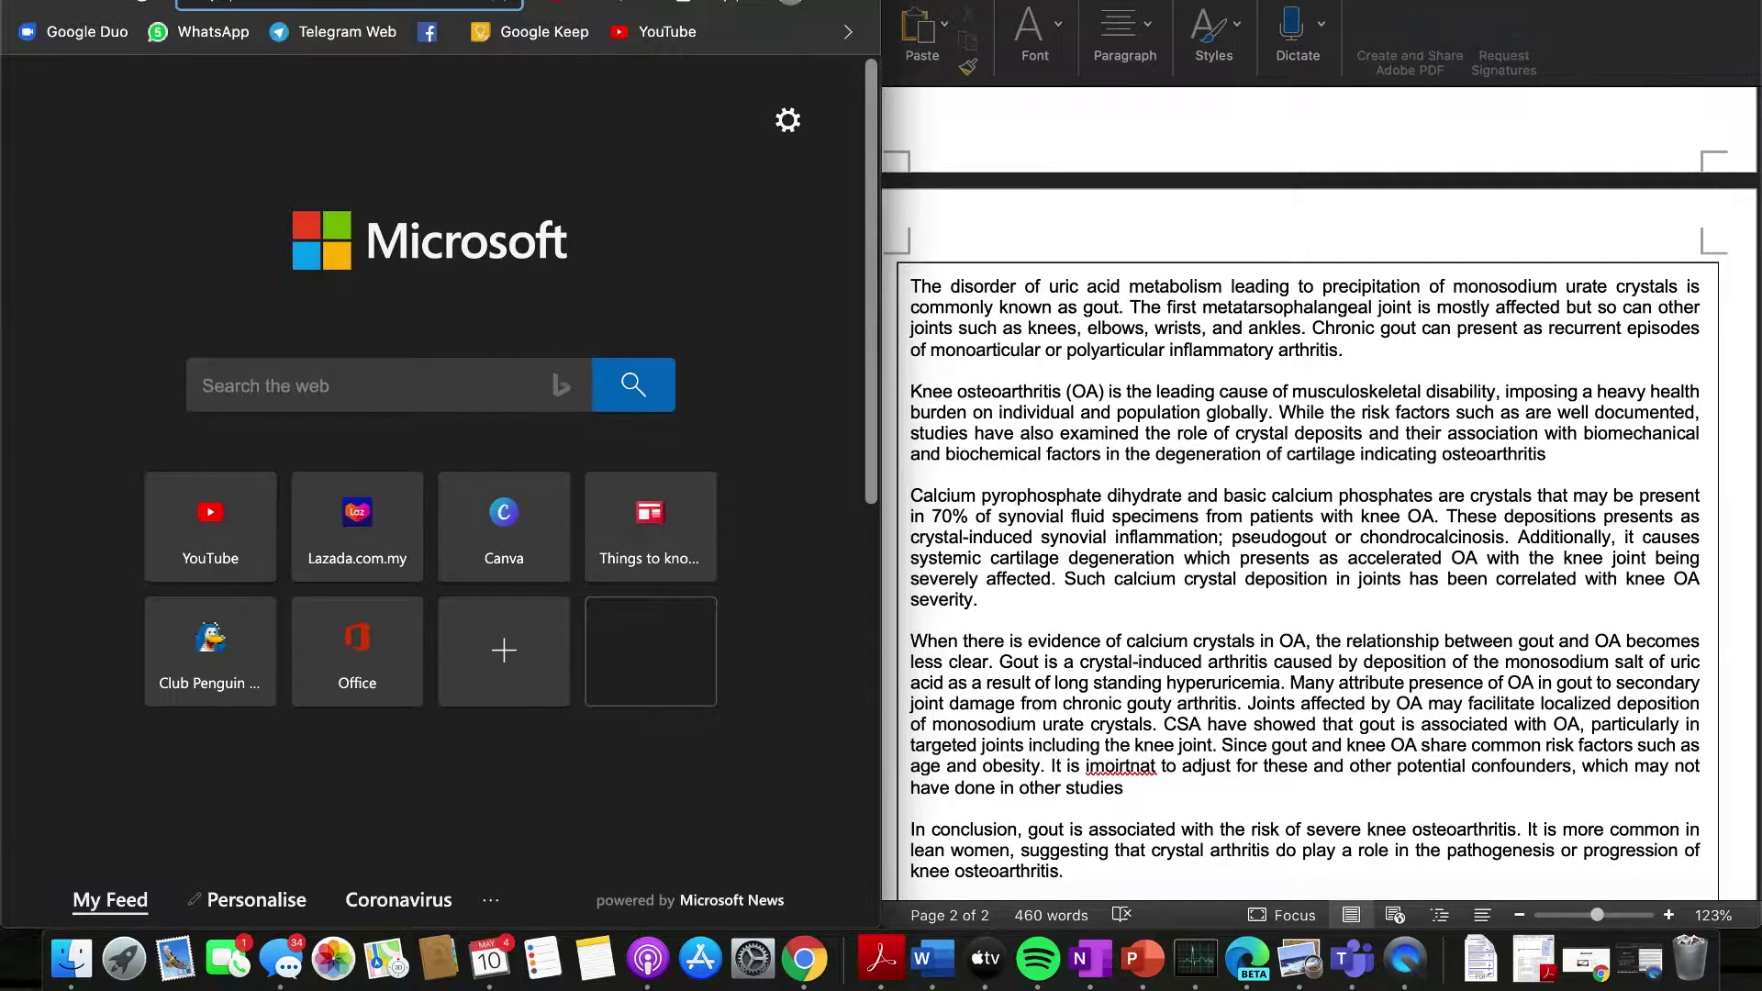
Snap the Edge window to the upper-left quarter, the left half and the lower-left quarter of the screen in turn
{"action": "left_click_drag", "start_coordinate": [847, 2], "coordinate": [4, 2]}
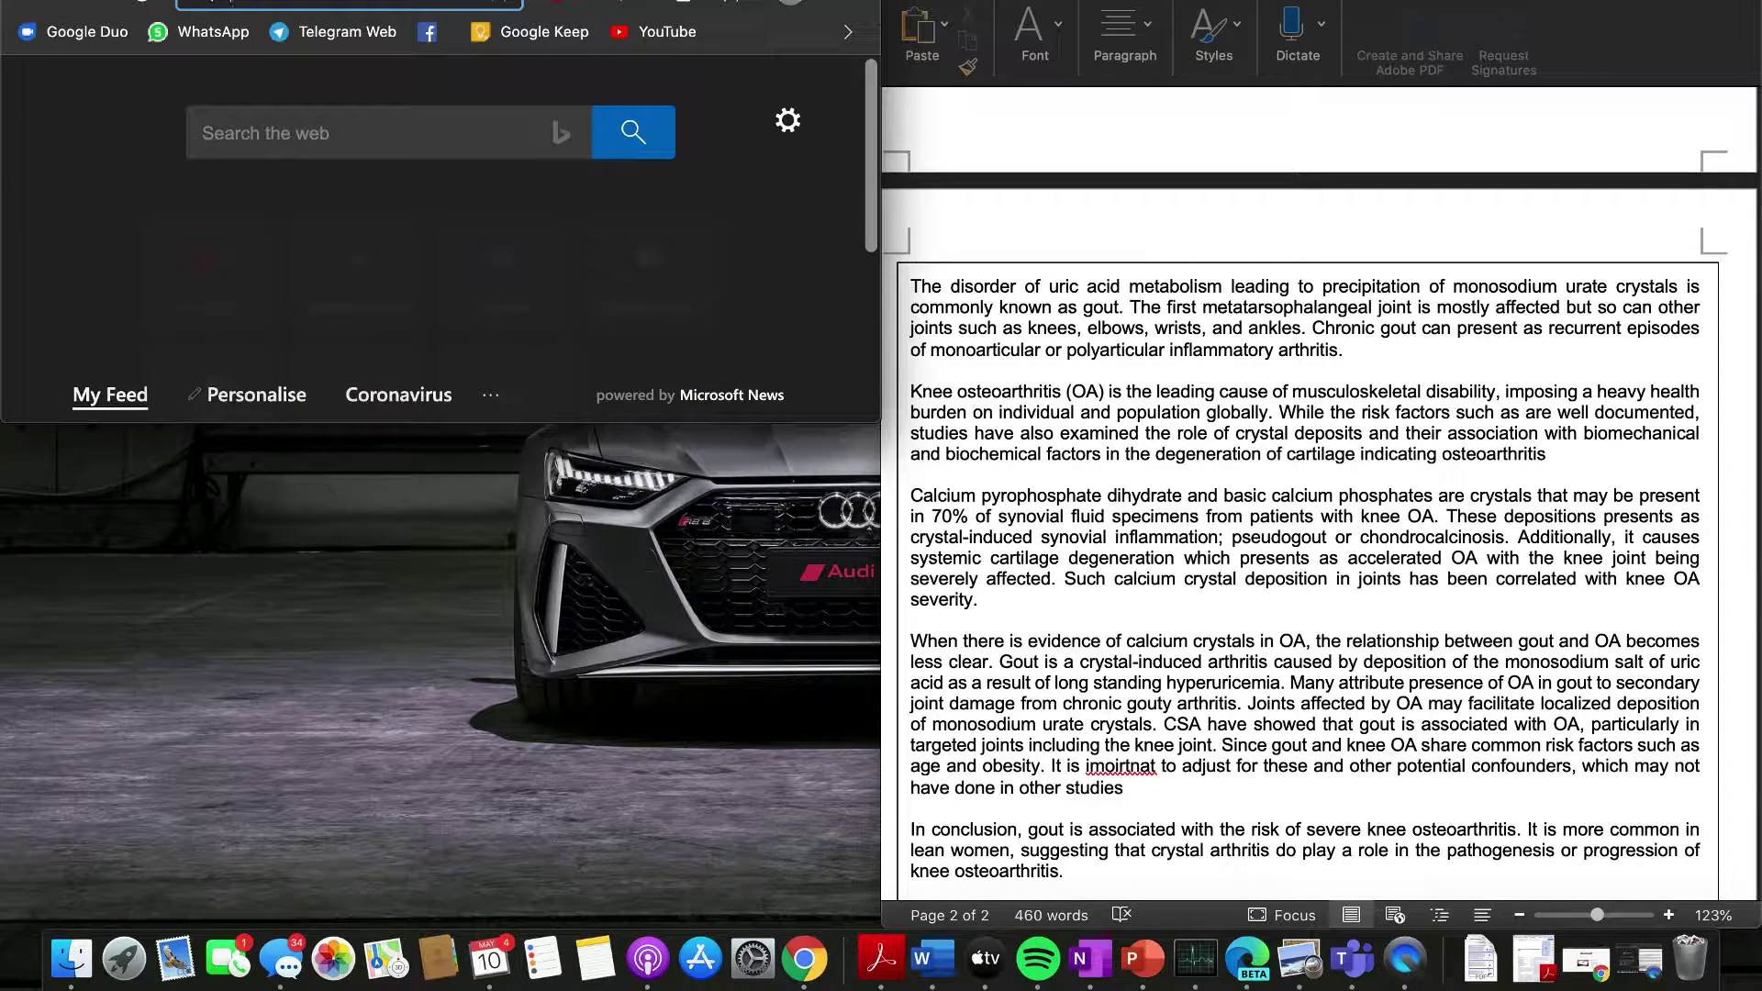
{"action": "left_click_drag", "start_coordinate": [700, 2], "coordinate": [5, 216]}
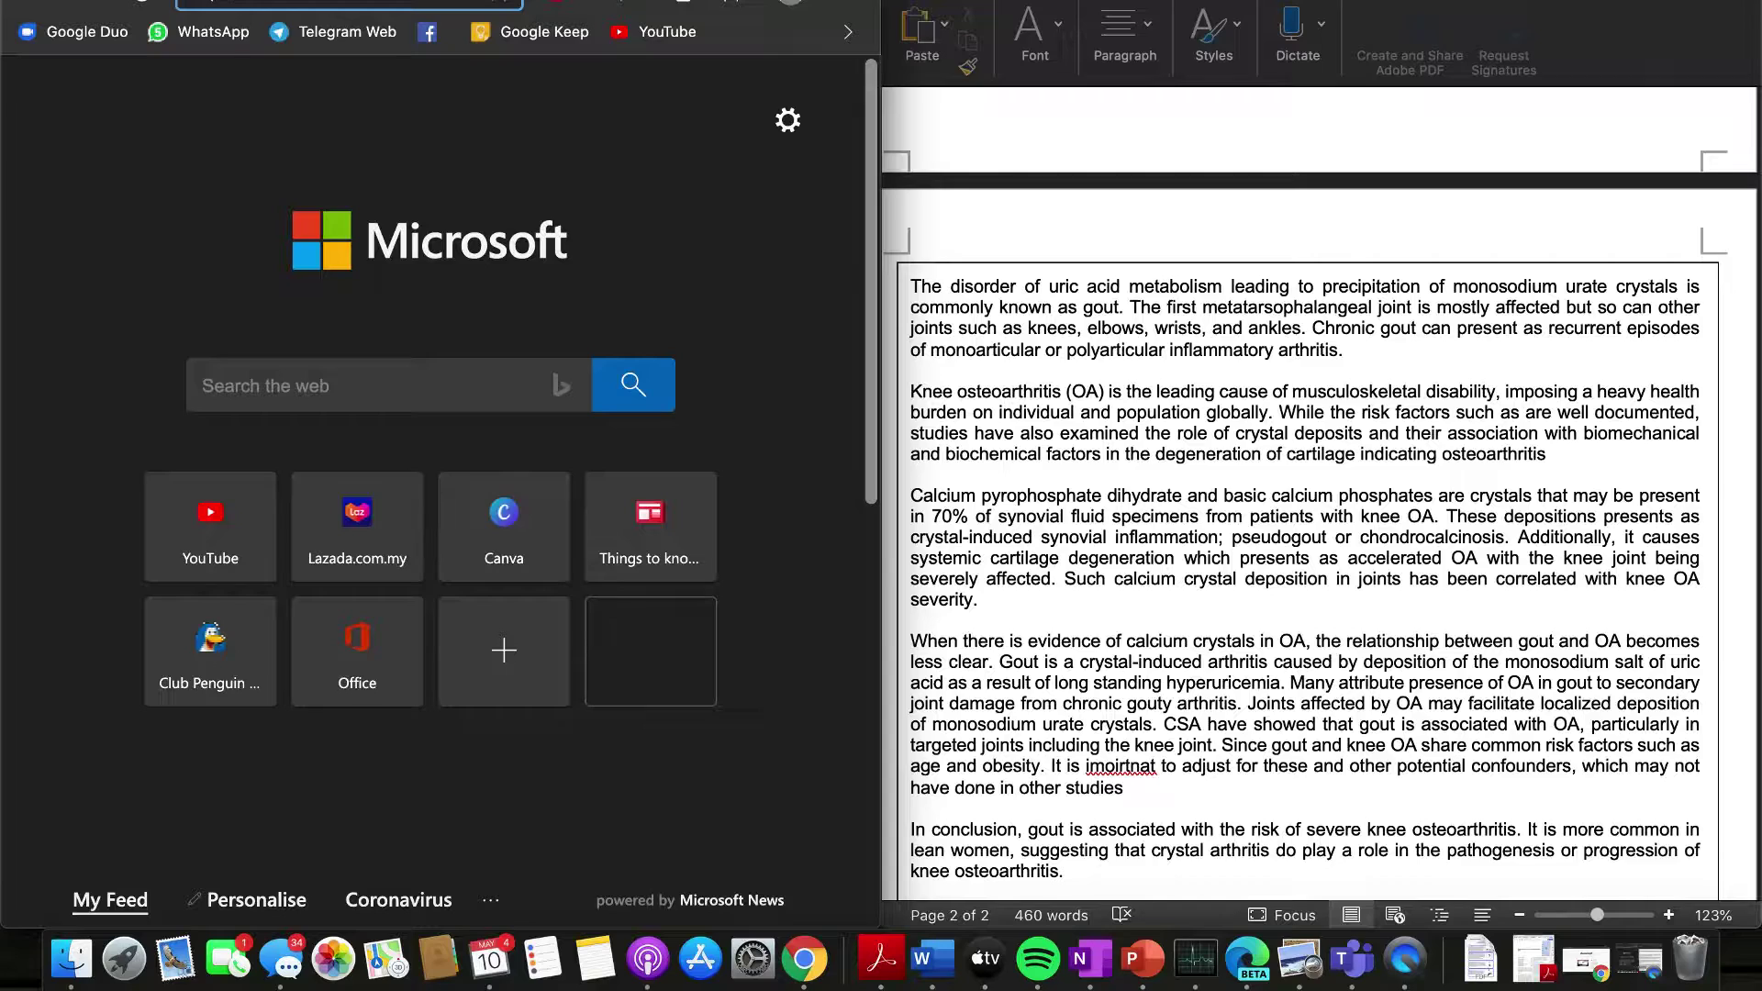
{"action": "left_click_drag", "start_coordinate": [860, 4], "coordinate": [4, 970]}
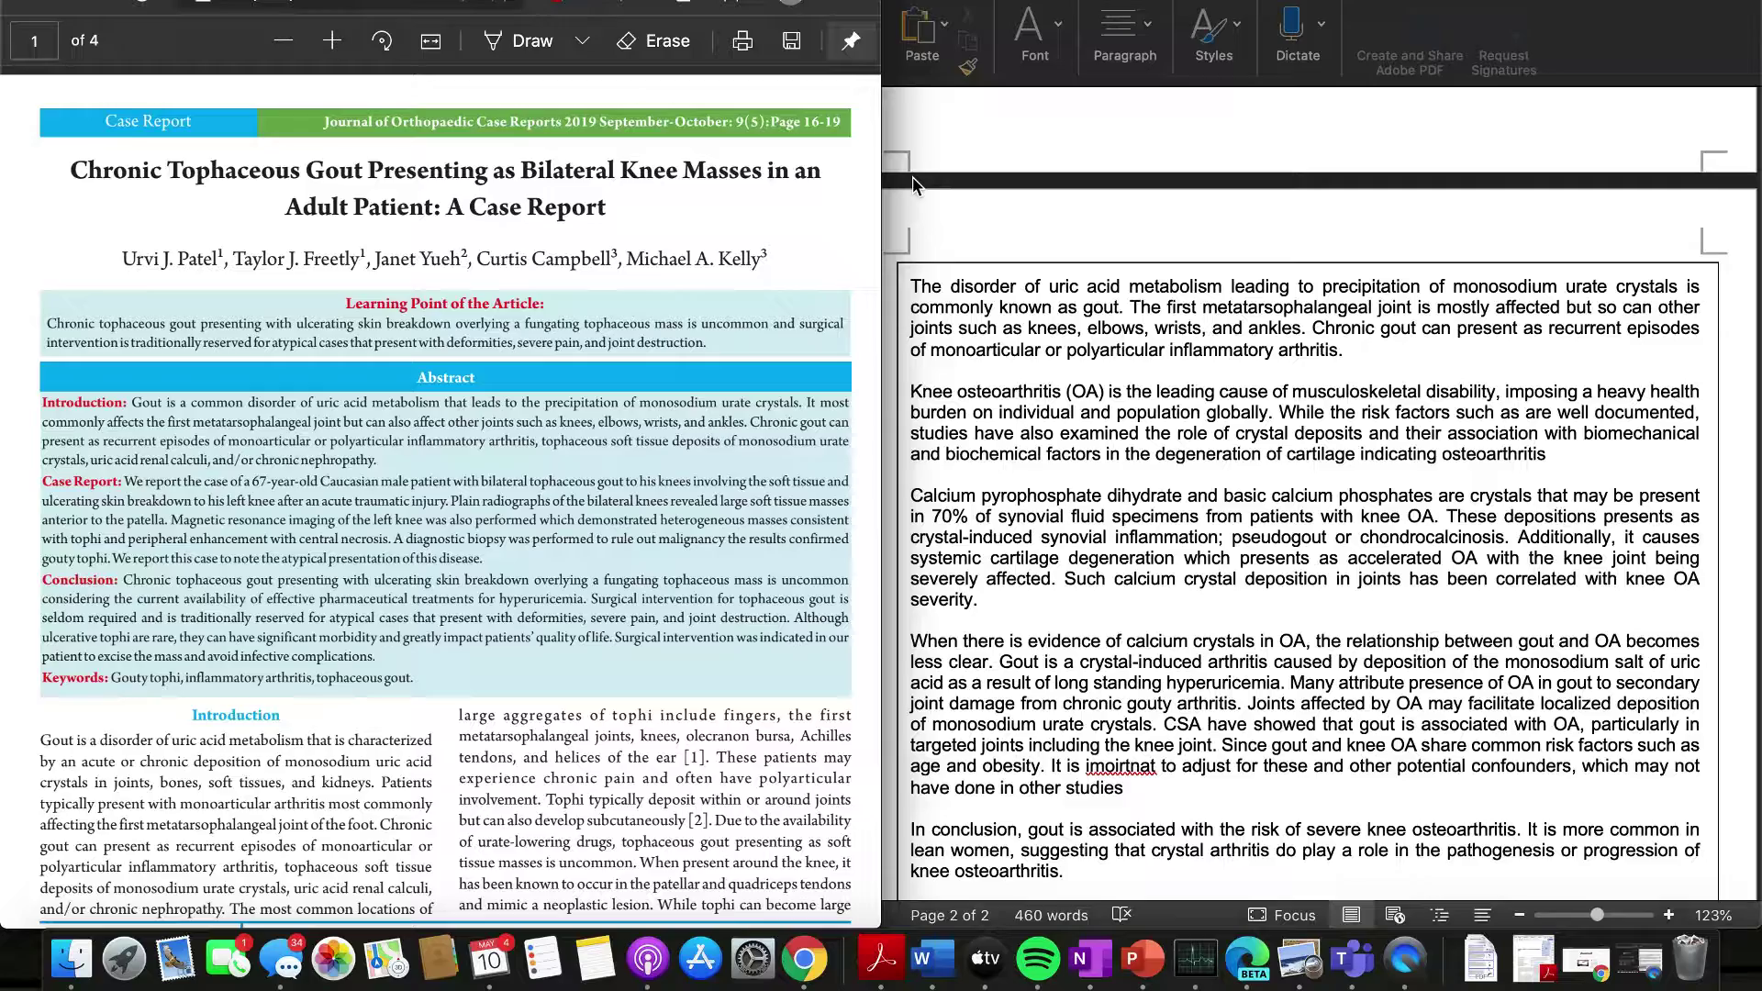
Show all open windows in Mission Control and return to the Edge window with the gout case report PDF
{"action": "key", "text": "ctrl+Up"}
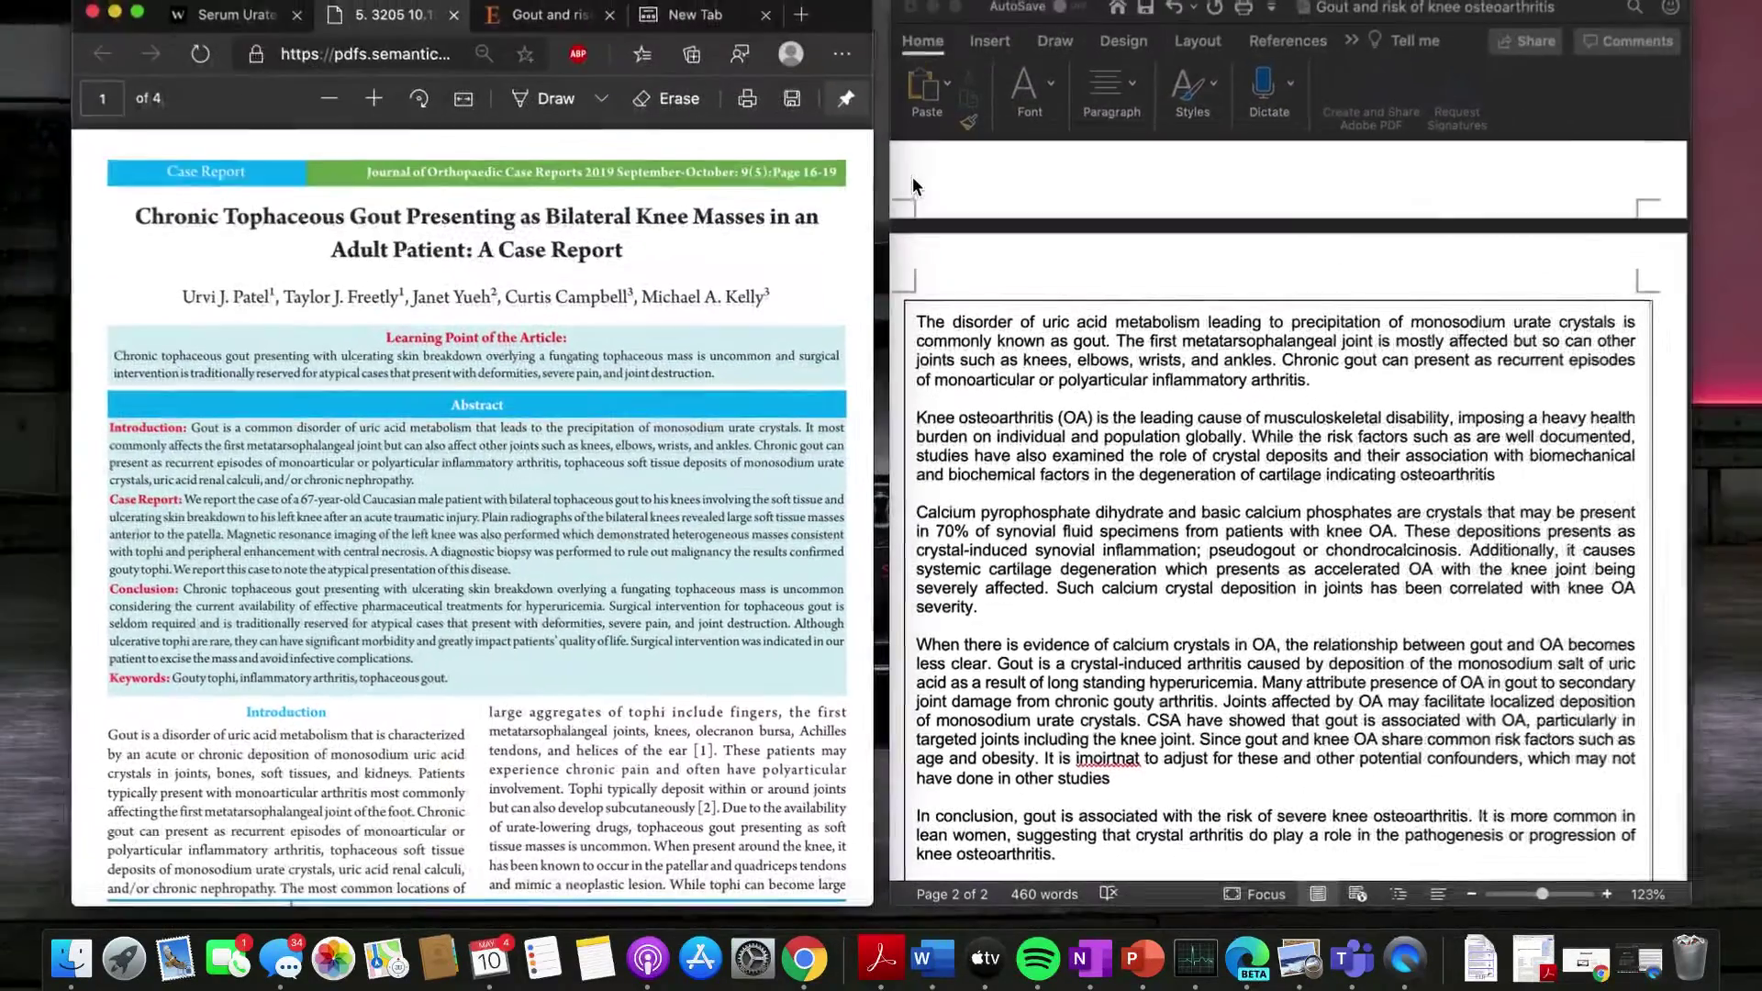
{"action": "key", "text": "ctrl+Up"}
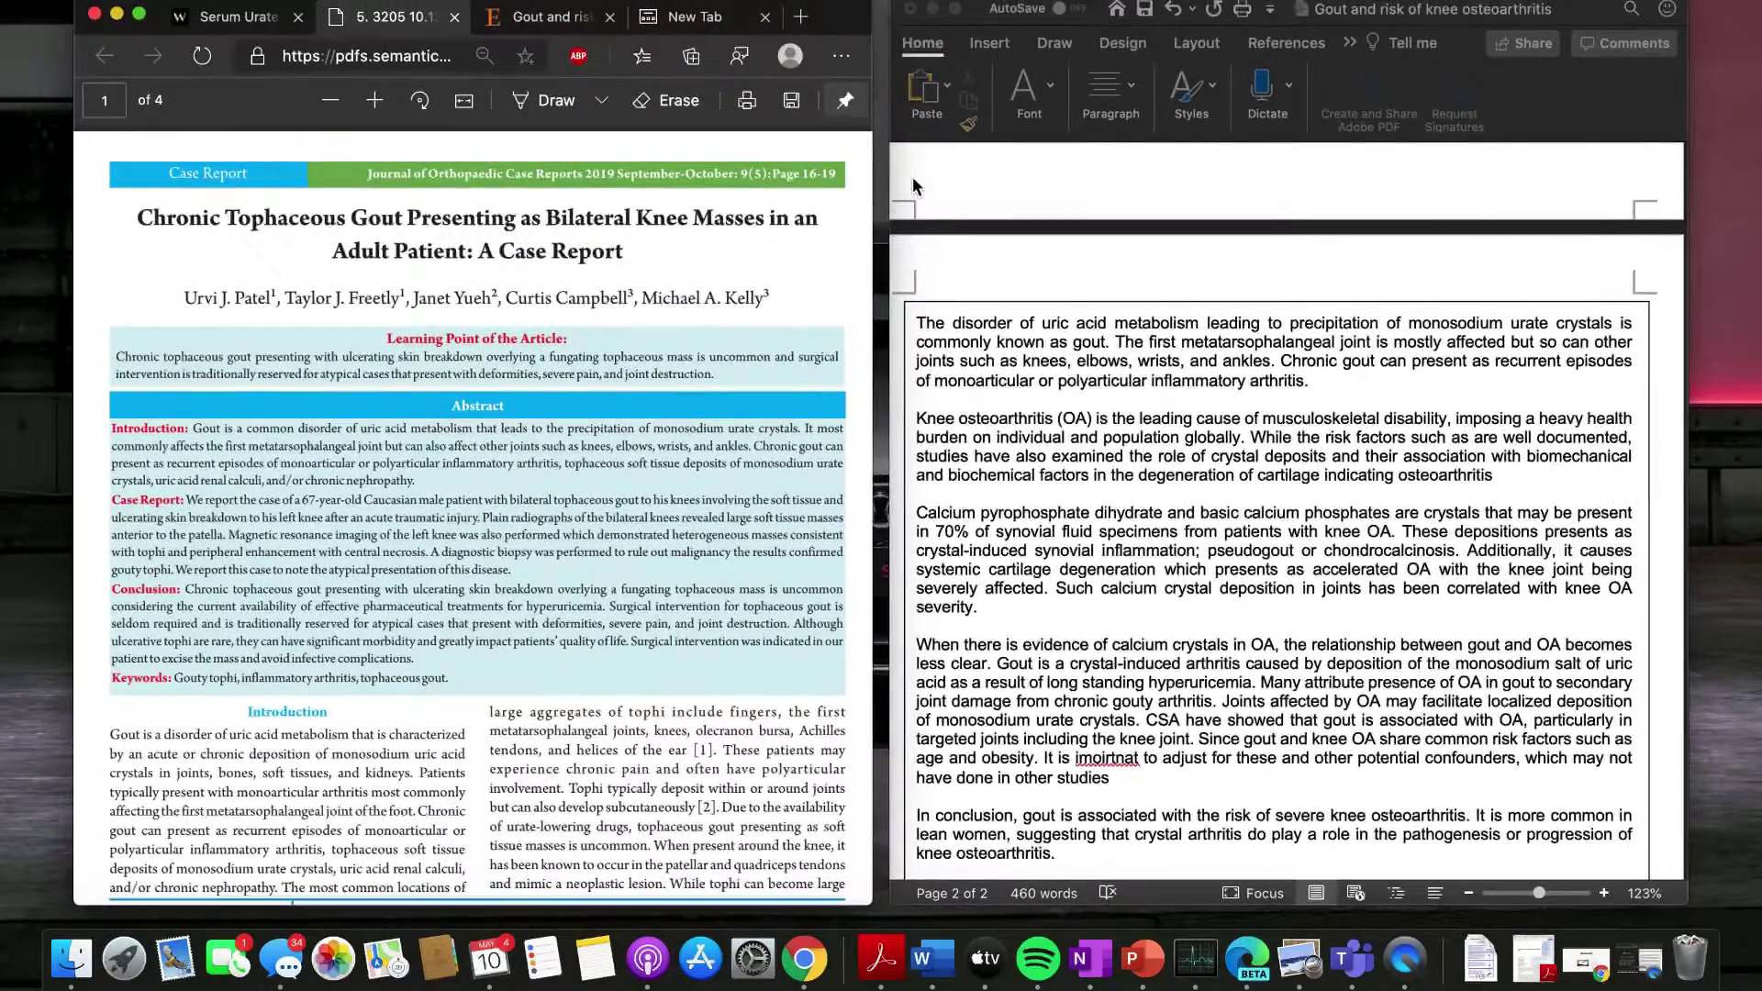
{"action": "left_click", "coordinate": [754, 145]}
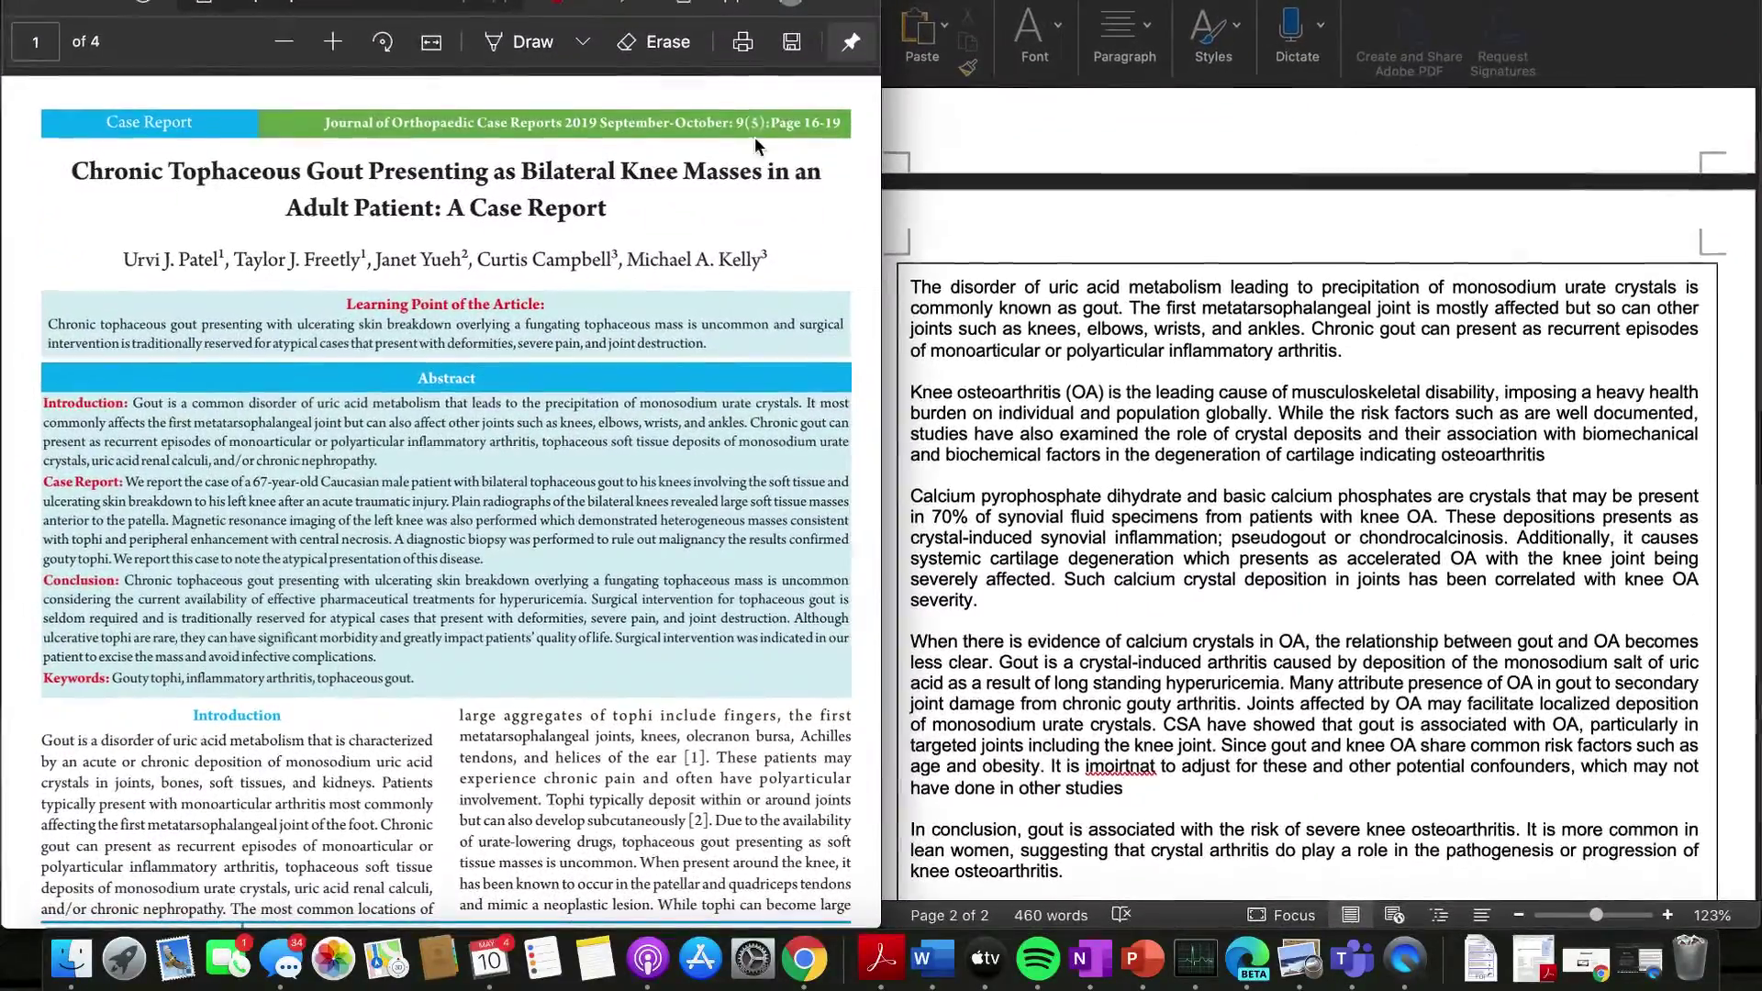
{"action": "key", "text": "ctrl+Up"}
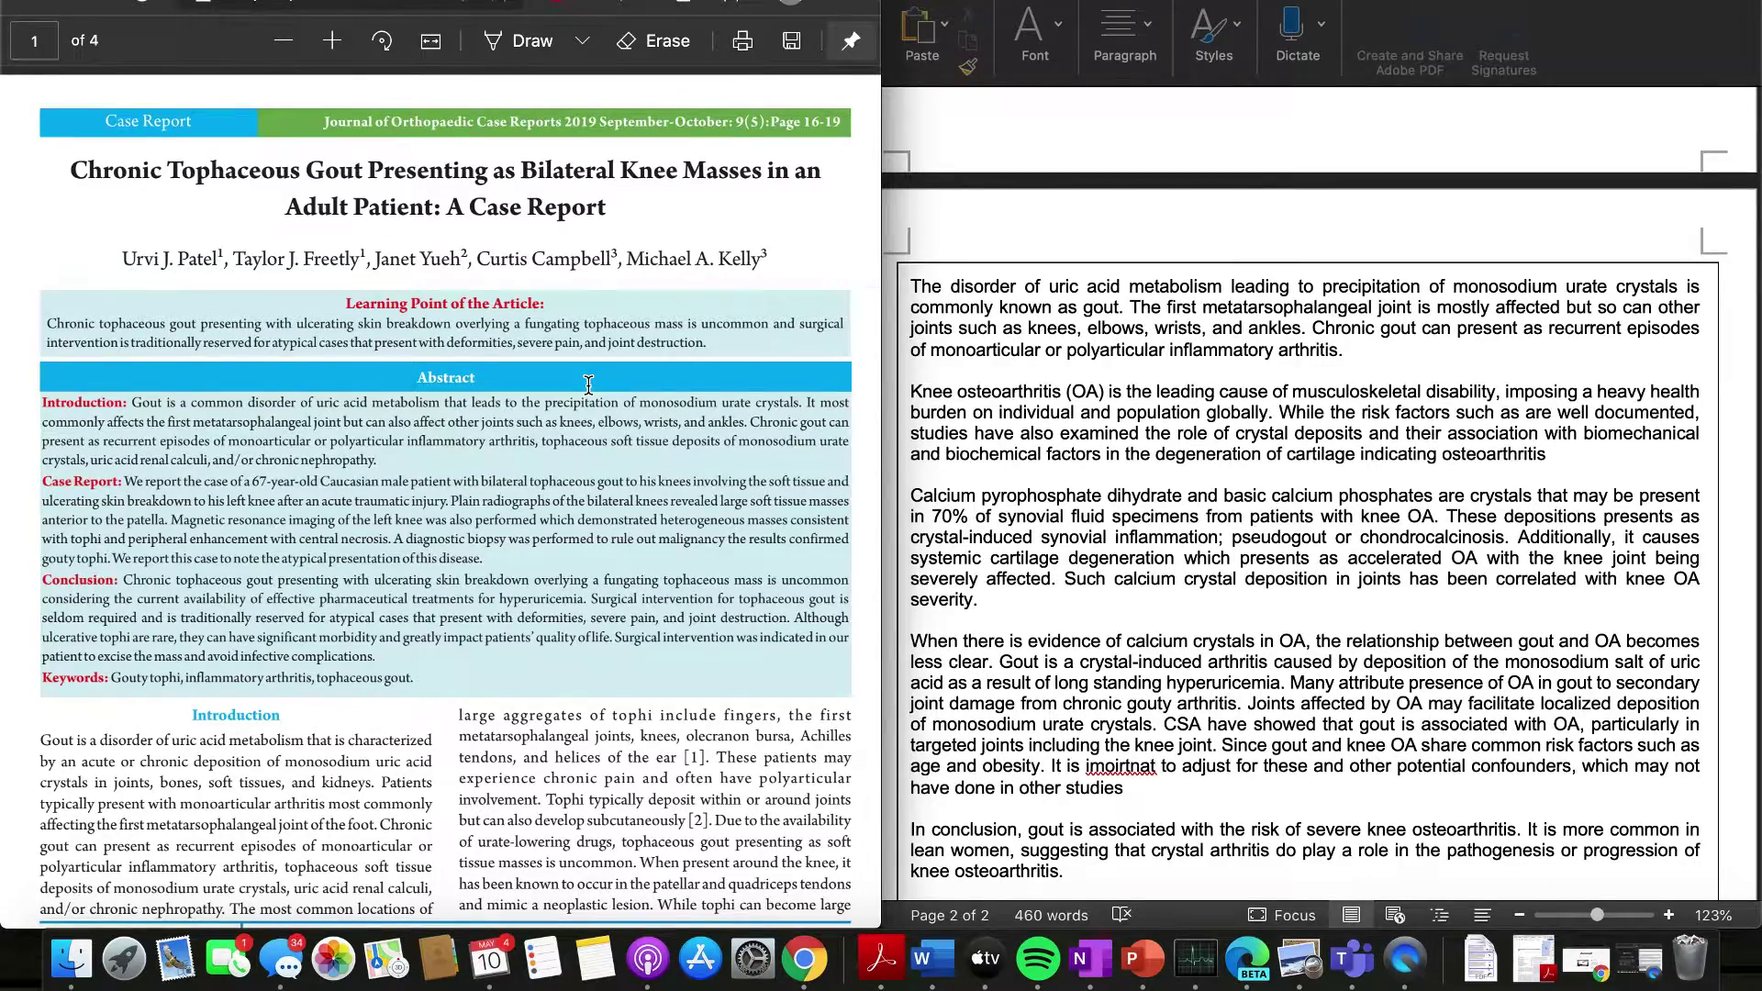
Switch to the freemacsoft Tiles page in Chrome and open the About Tiles window
{"action": "key", "text": "ctrl+Up"}
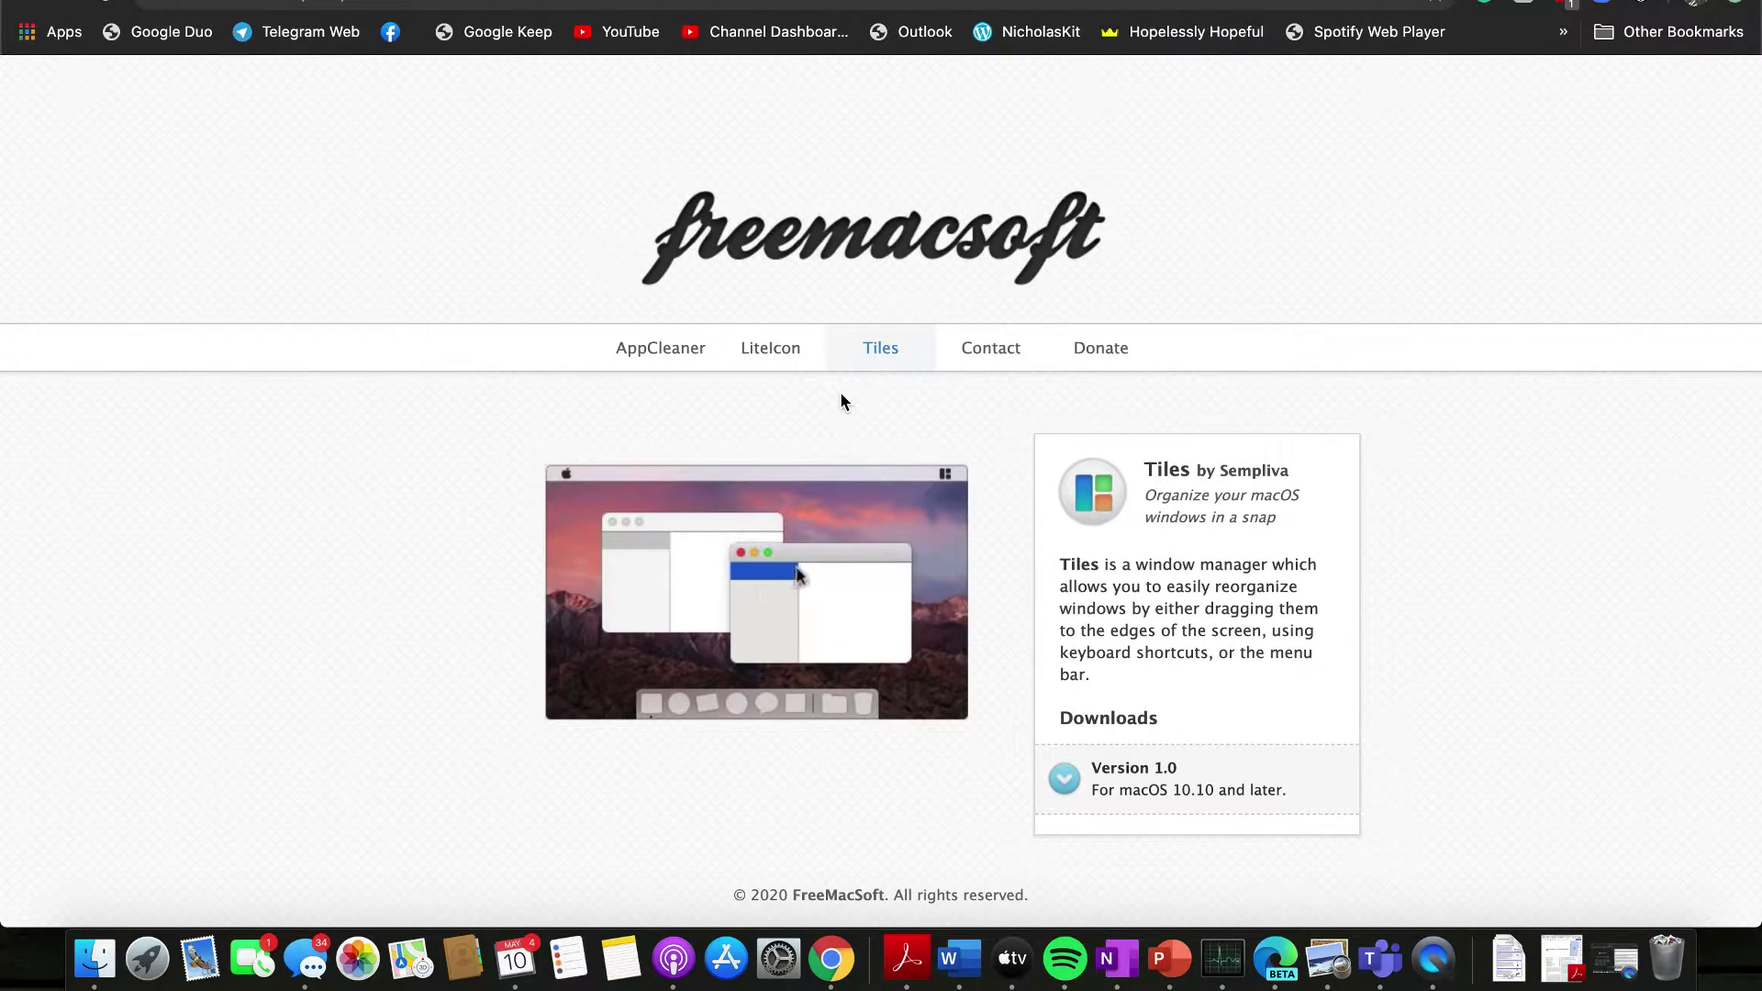
{"action": "key", "text": "ctrl+Up"}
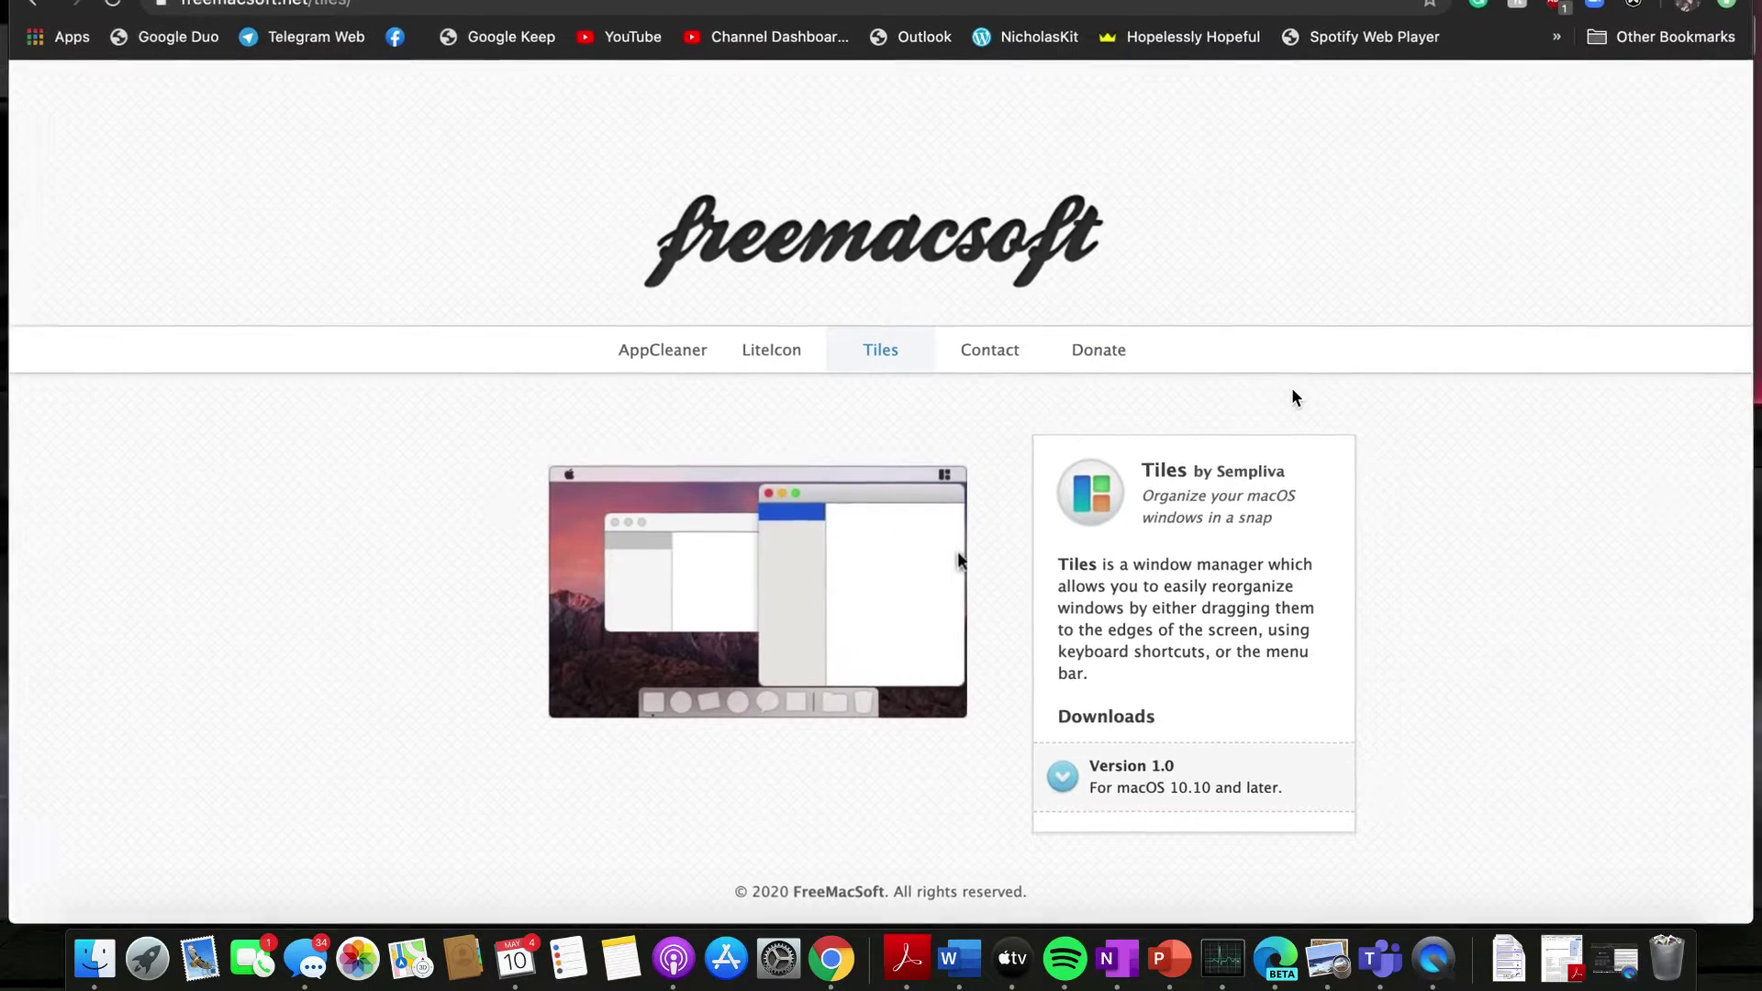
{"action": "left_click", "coordinate": [1306, 2]}
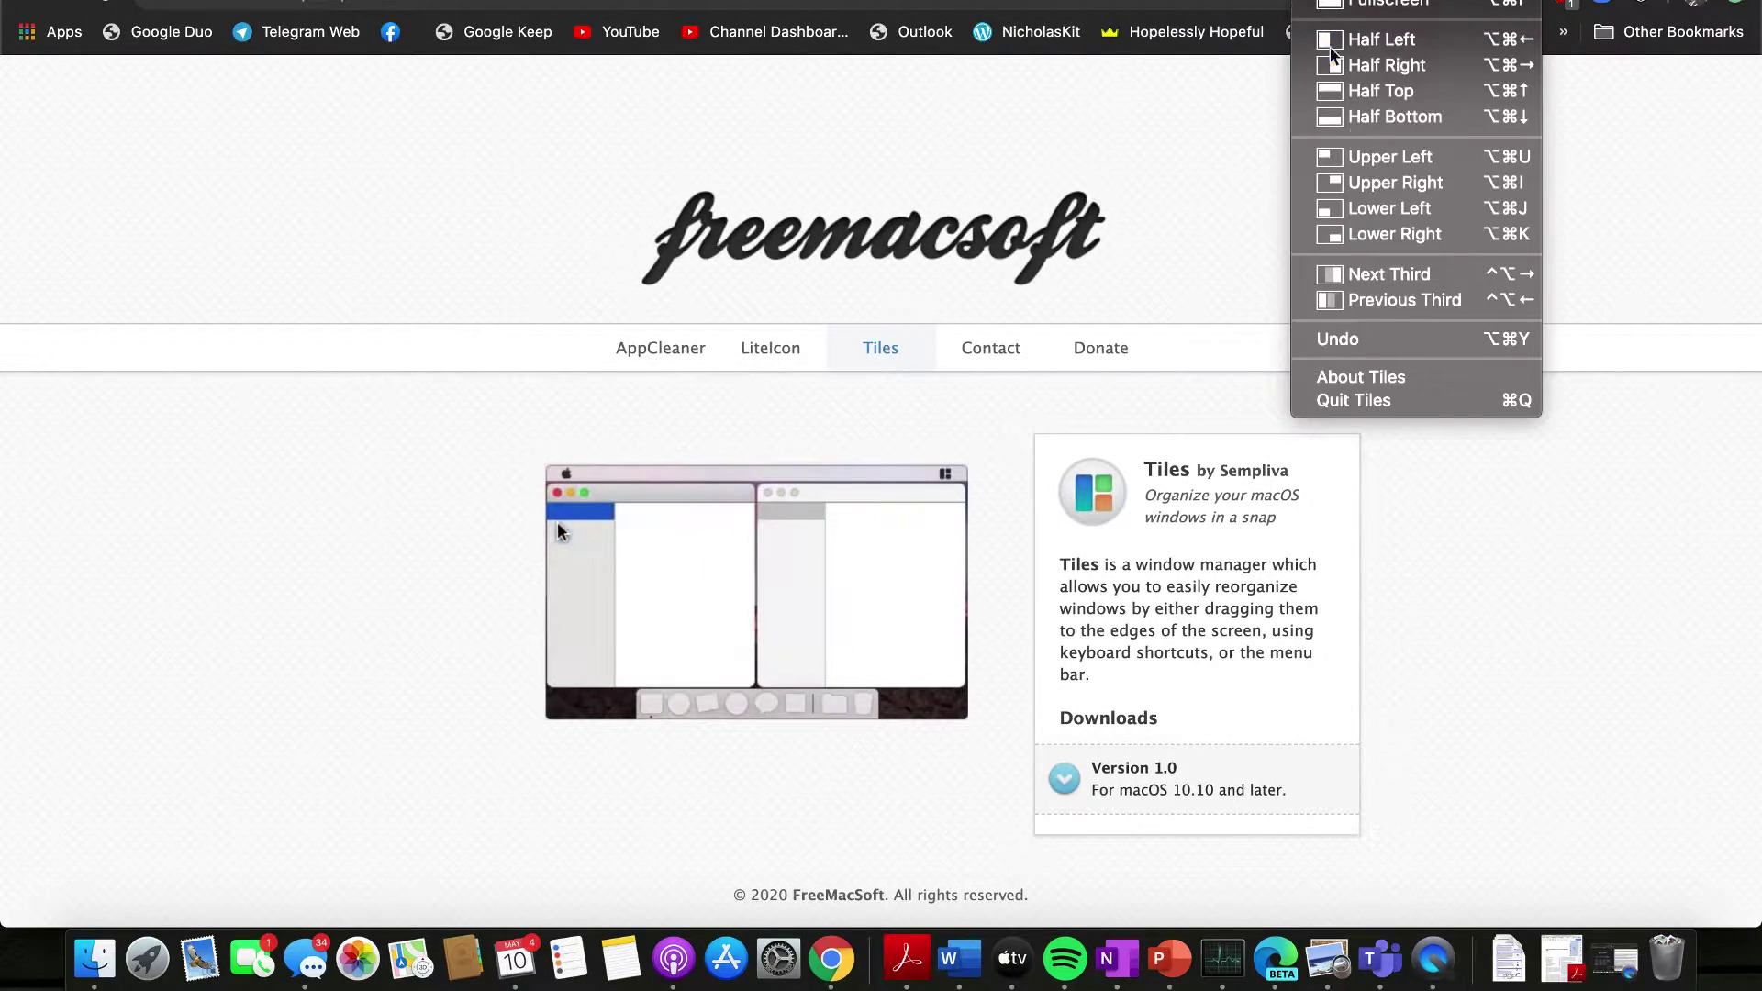
{"action": "left_click", "coordinate": [1360, 377]}
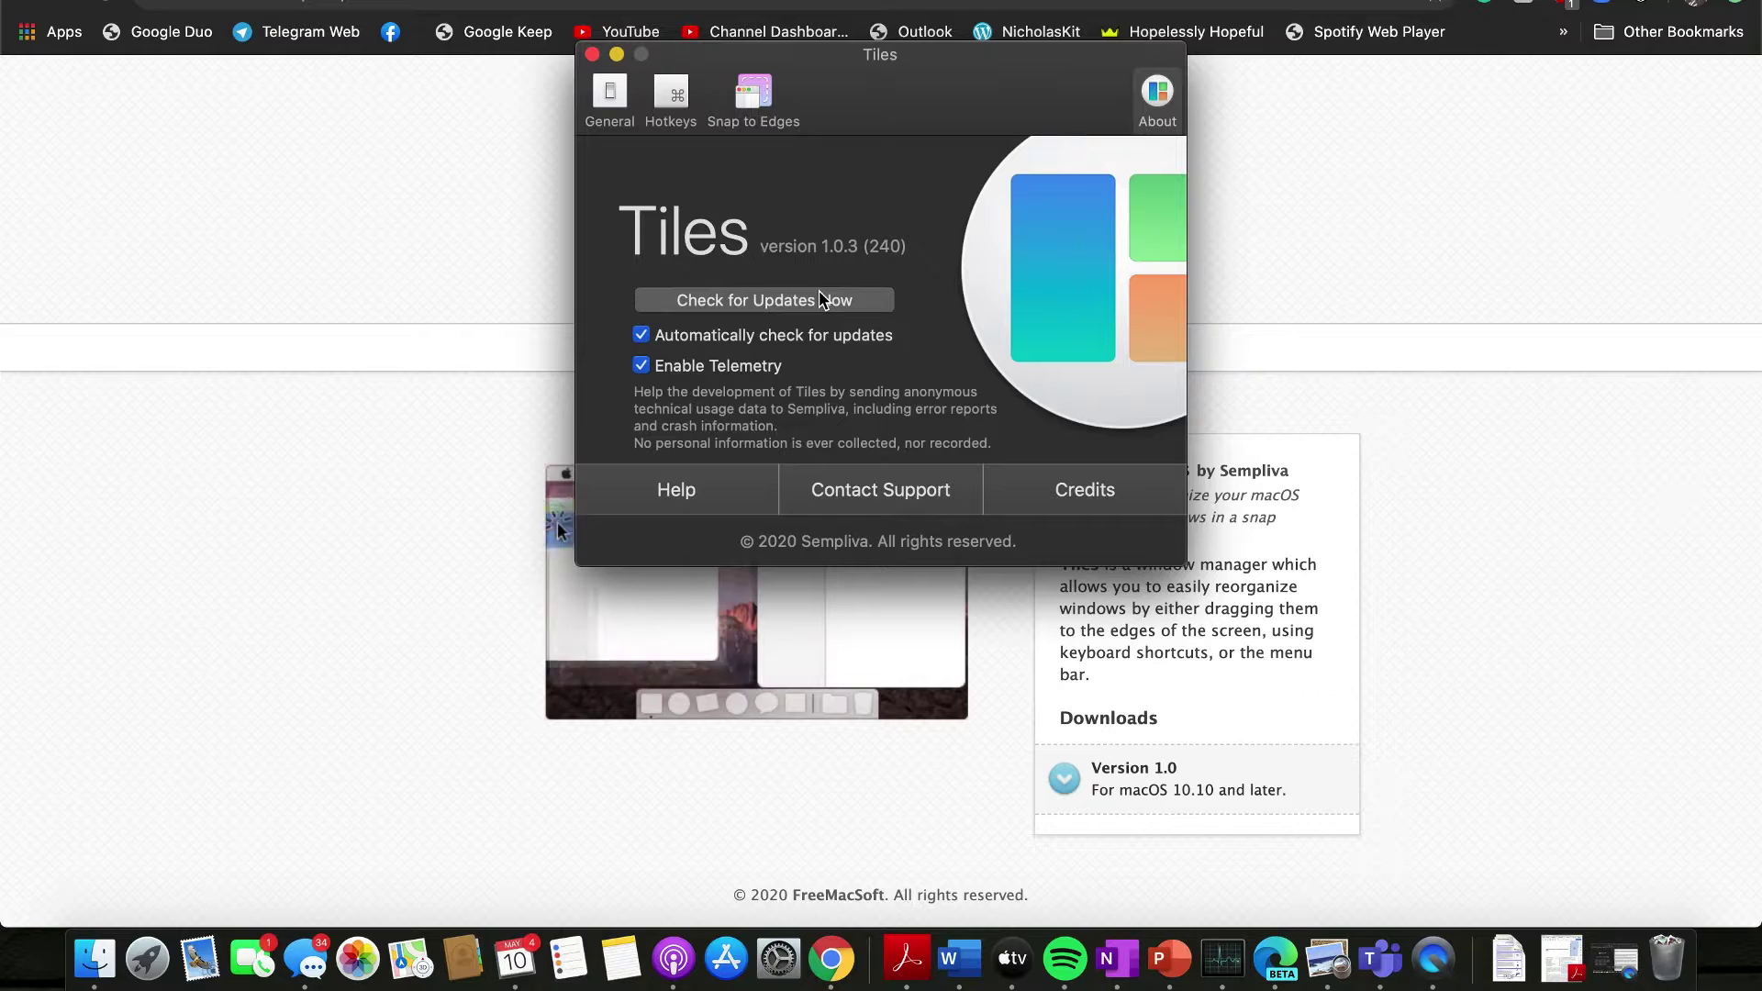
View the general preferences of Tiles and the list of window positions in its menu bar menu
{"action": "left_click", "coordinate": [609, 99]}
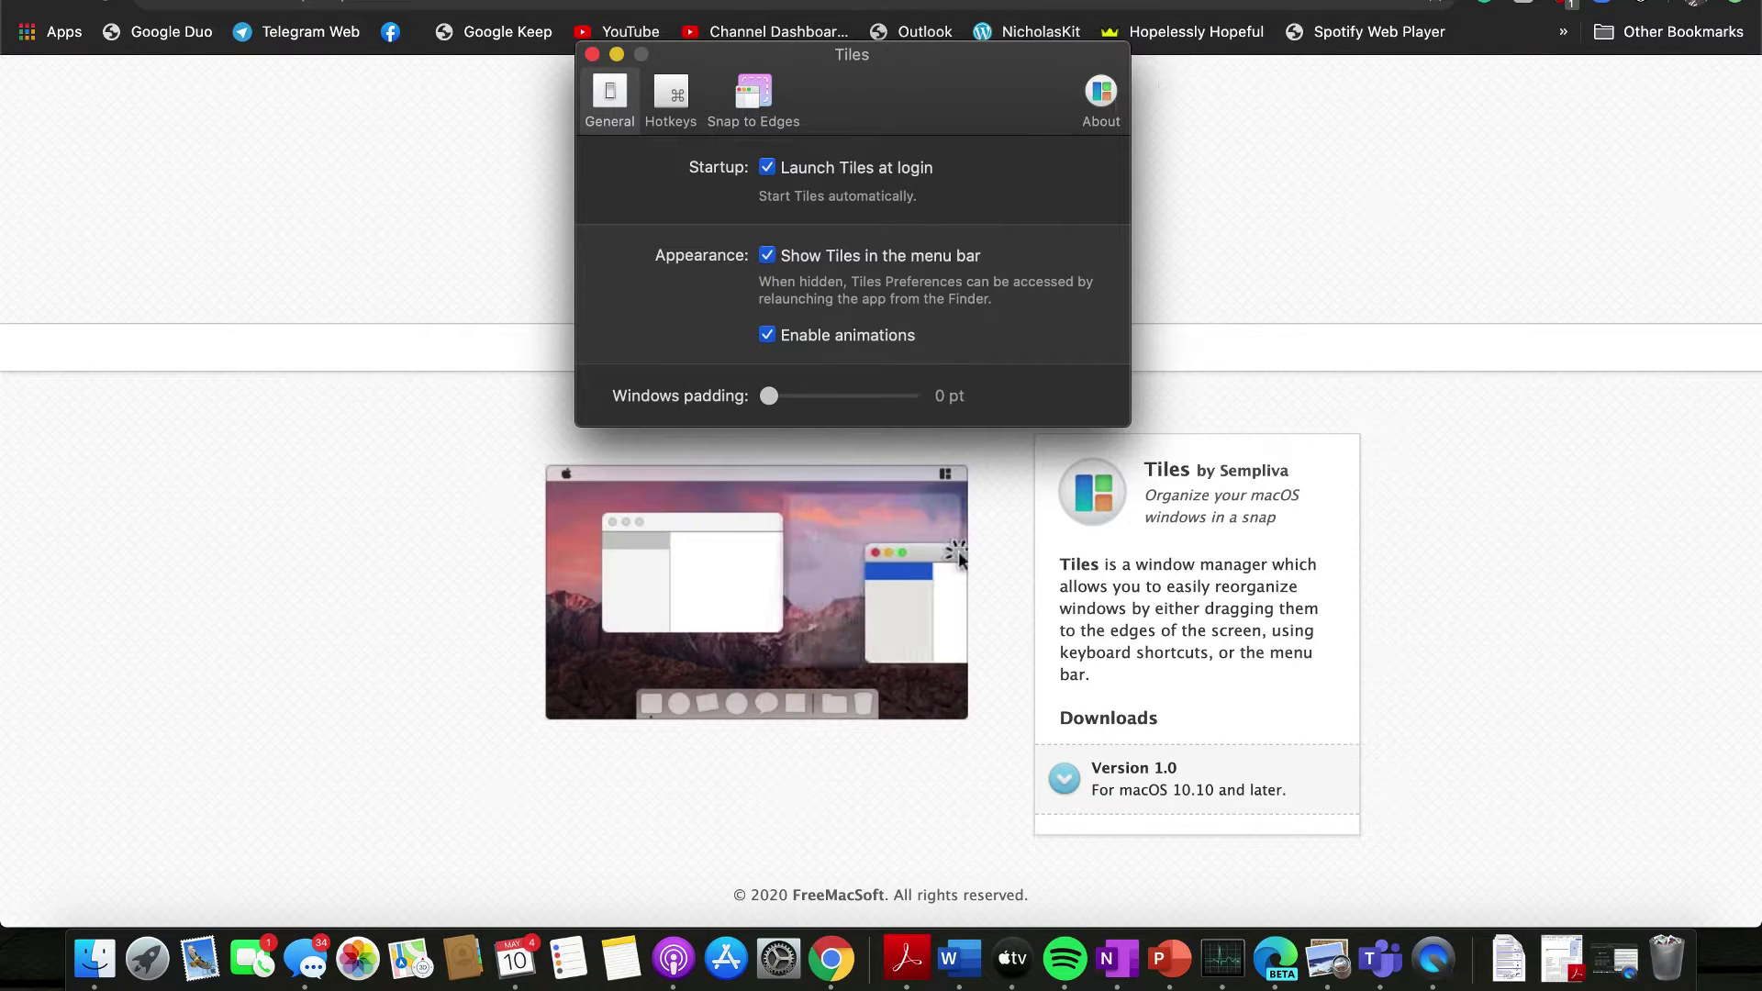
{"action": "left_click", "coordinate": [1307, 1]}
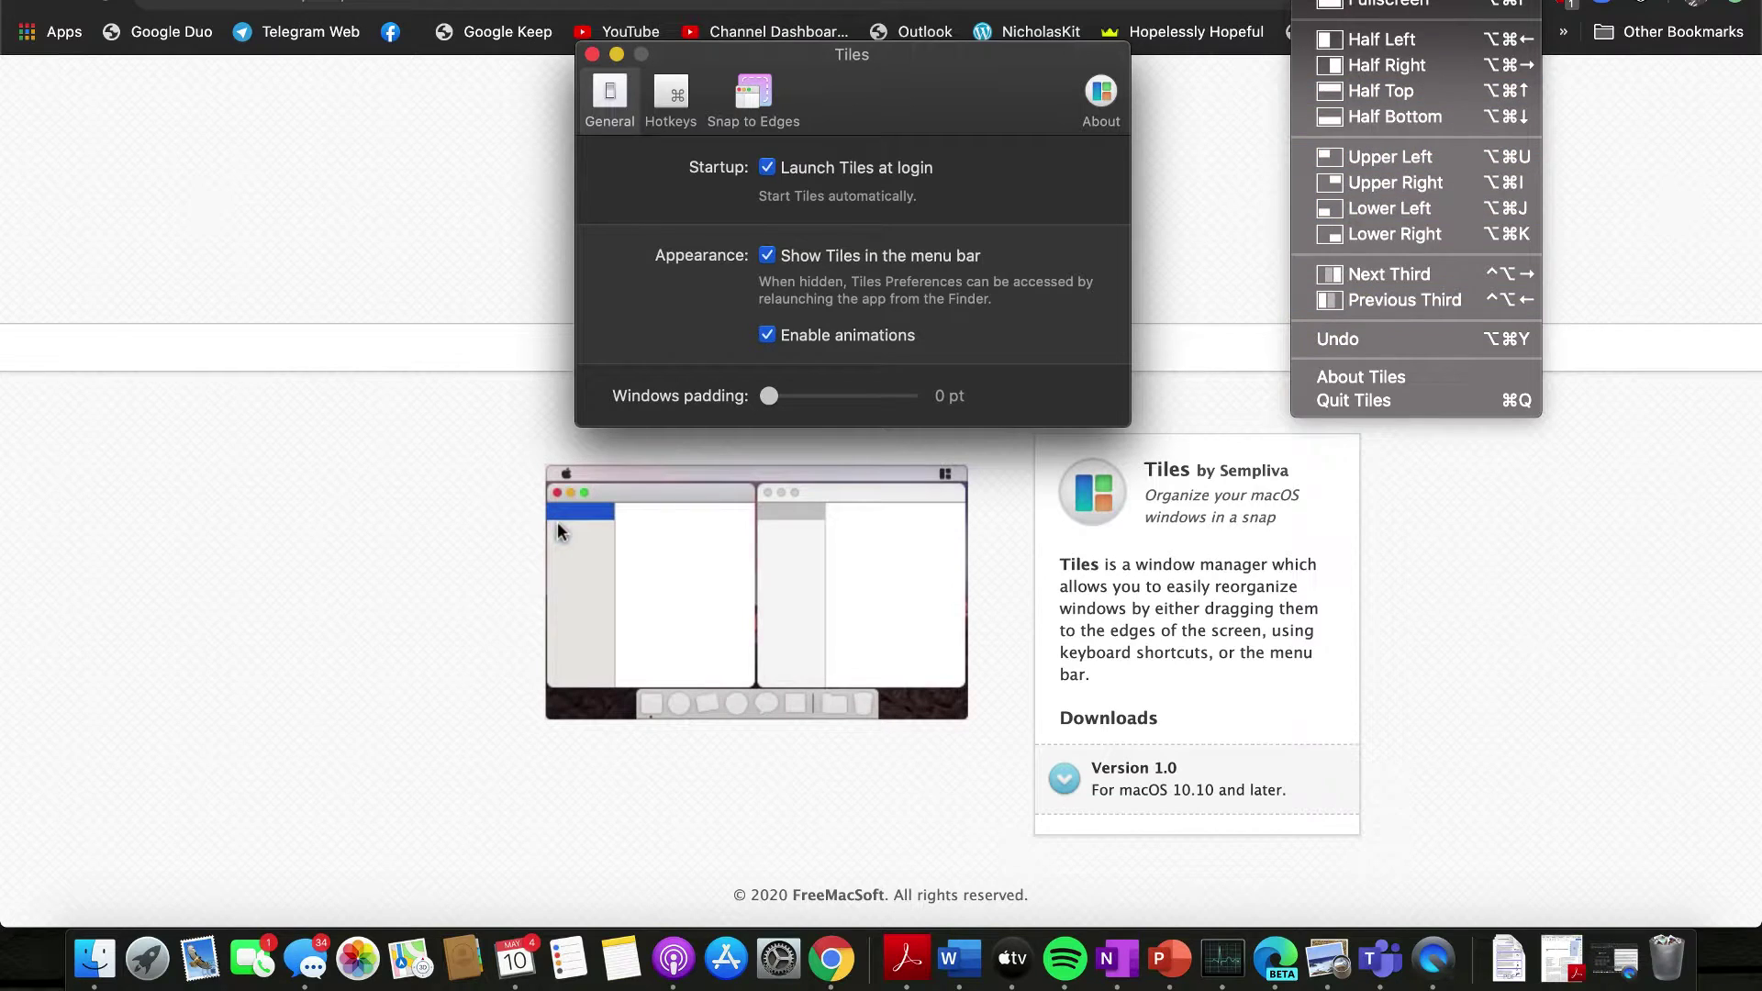
{"action": "left_click", "coordinate": [980, 266]}
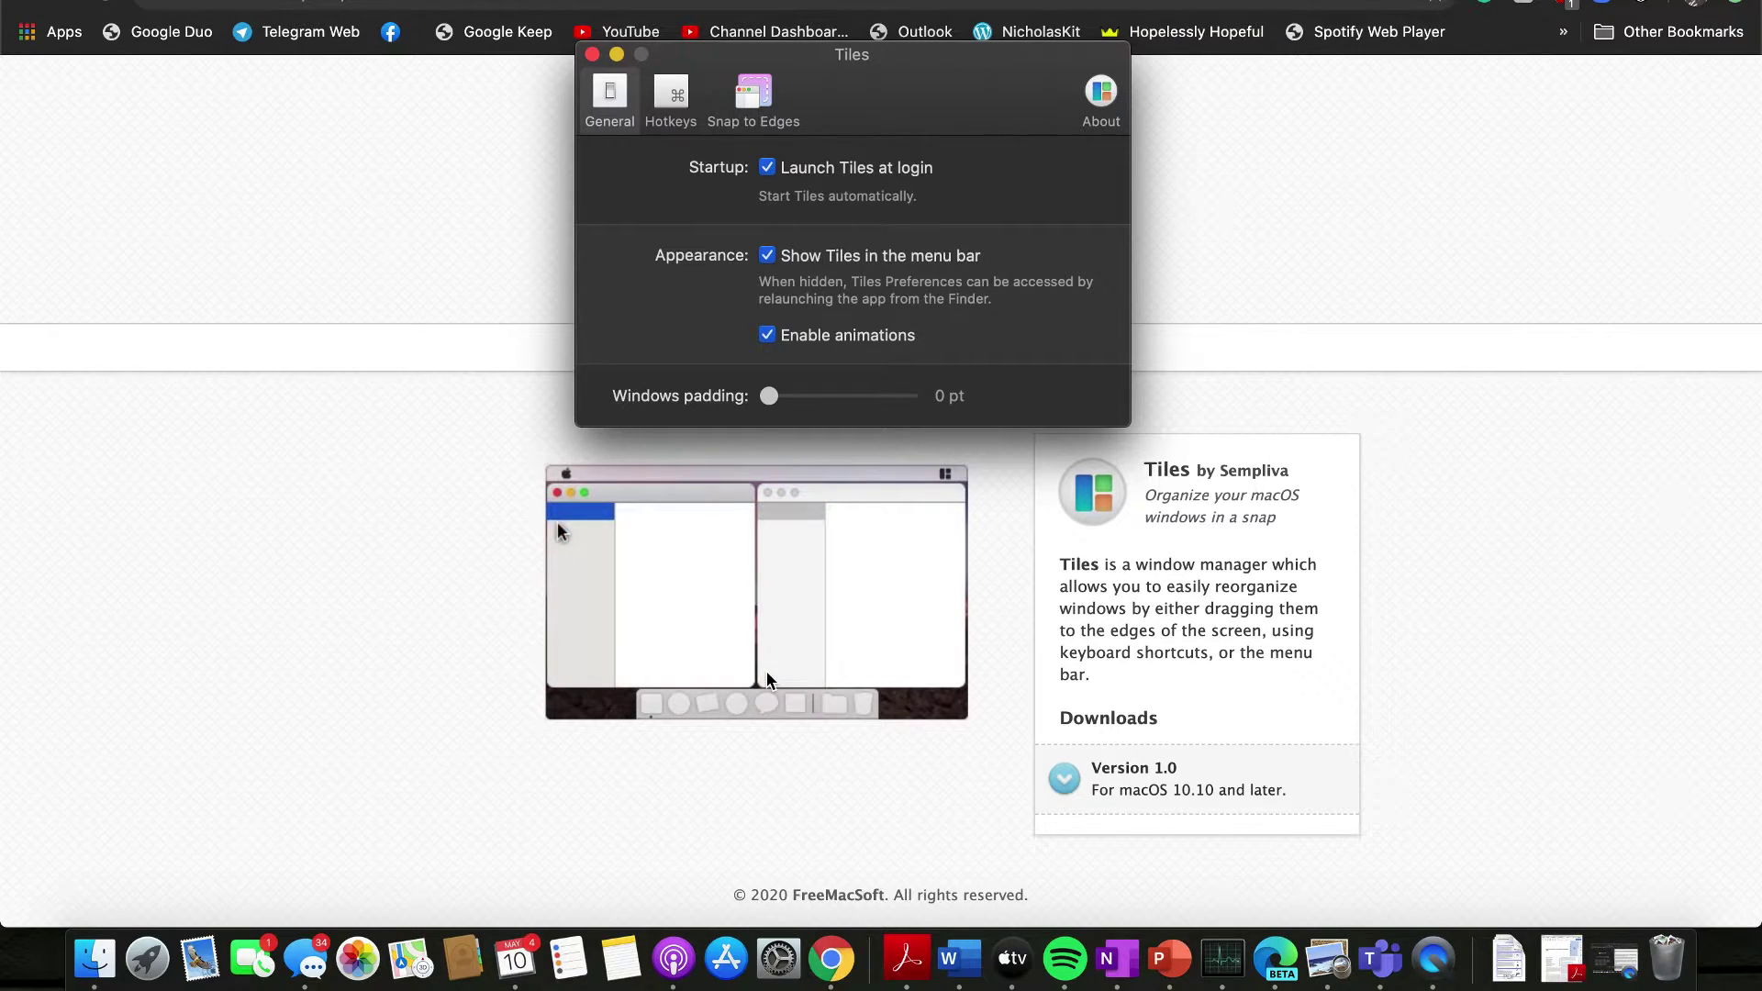
Assign the Up arrow as the Half Left hotkey in Tiles, and restore the default hotkeys
{"action": "left_click", "coordinate": [670, 97]}
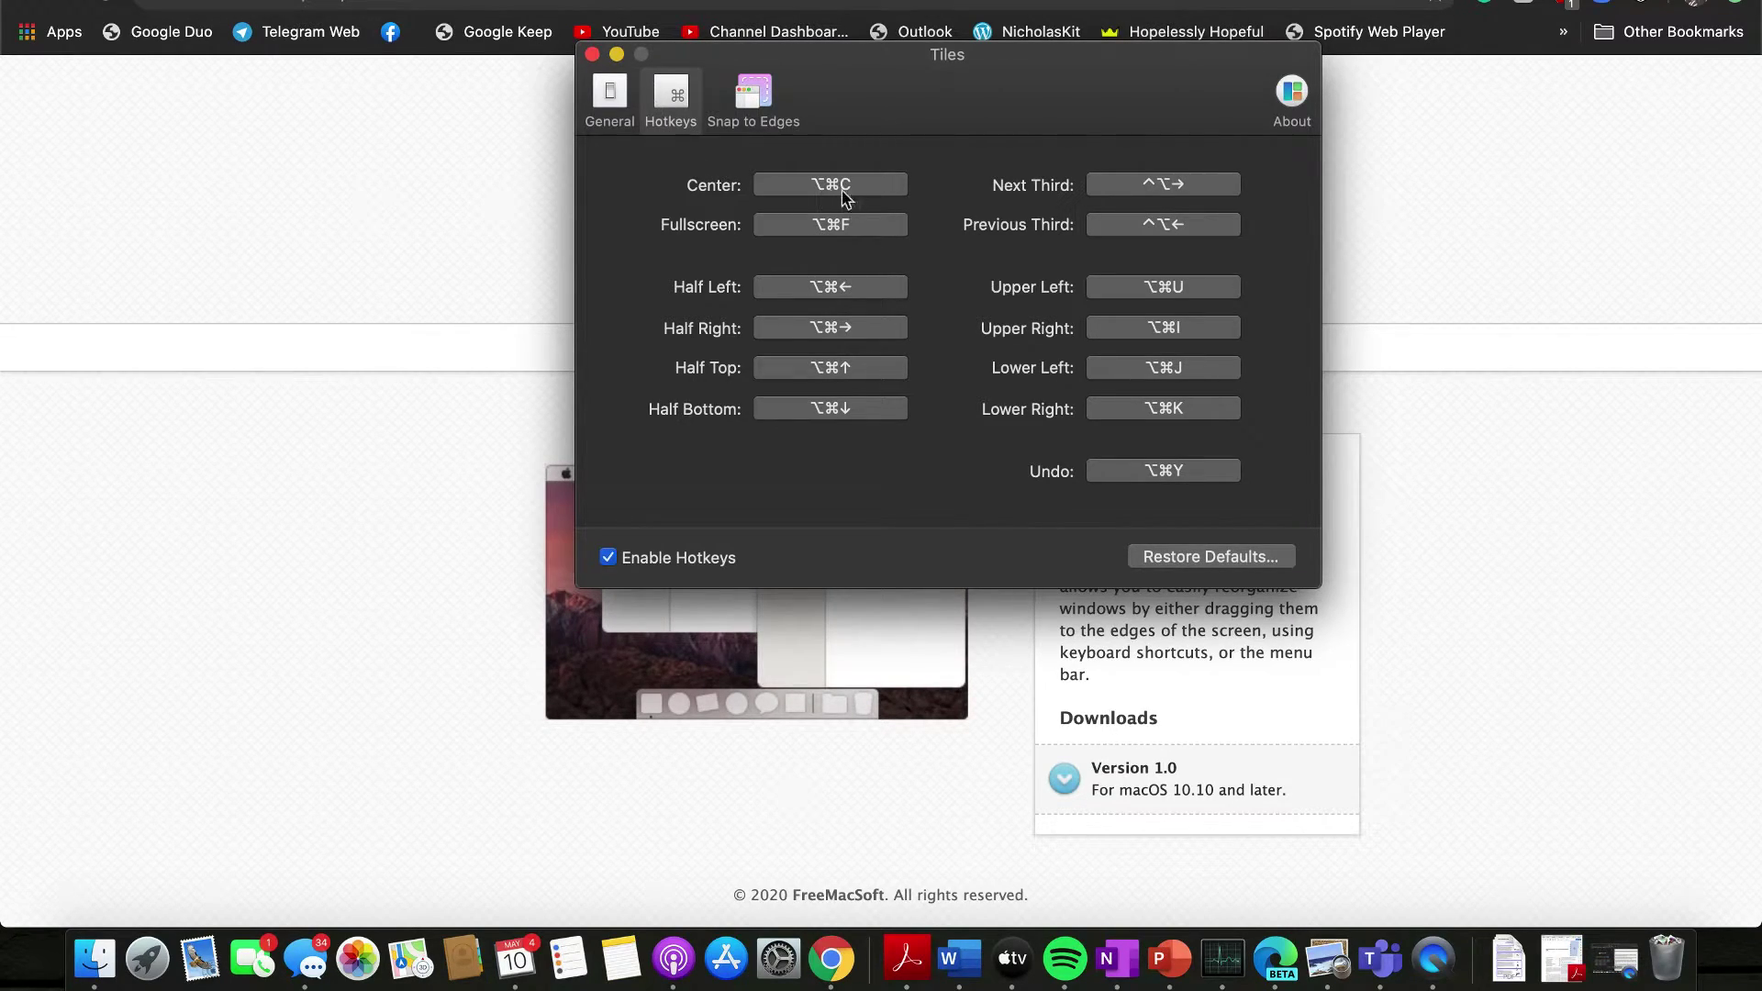
{"action": "left_click", "coordinate": [877, 288]}
{"action": "key", "text": "Up"}
{"action": "left_click", "coordinate": [1167, 559]}
Examine the Snap to Edges preferences, including the snapping choices for the left and right screen edges and the snap zone thickness
{"action": "left_click", "coordinate": [738, 115]}
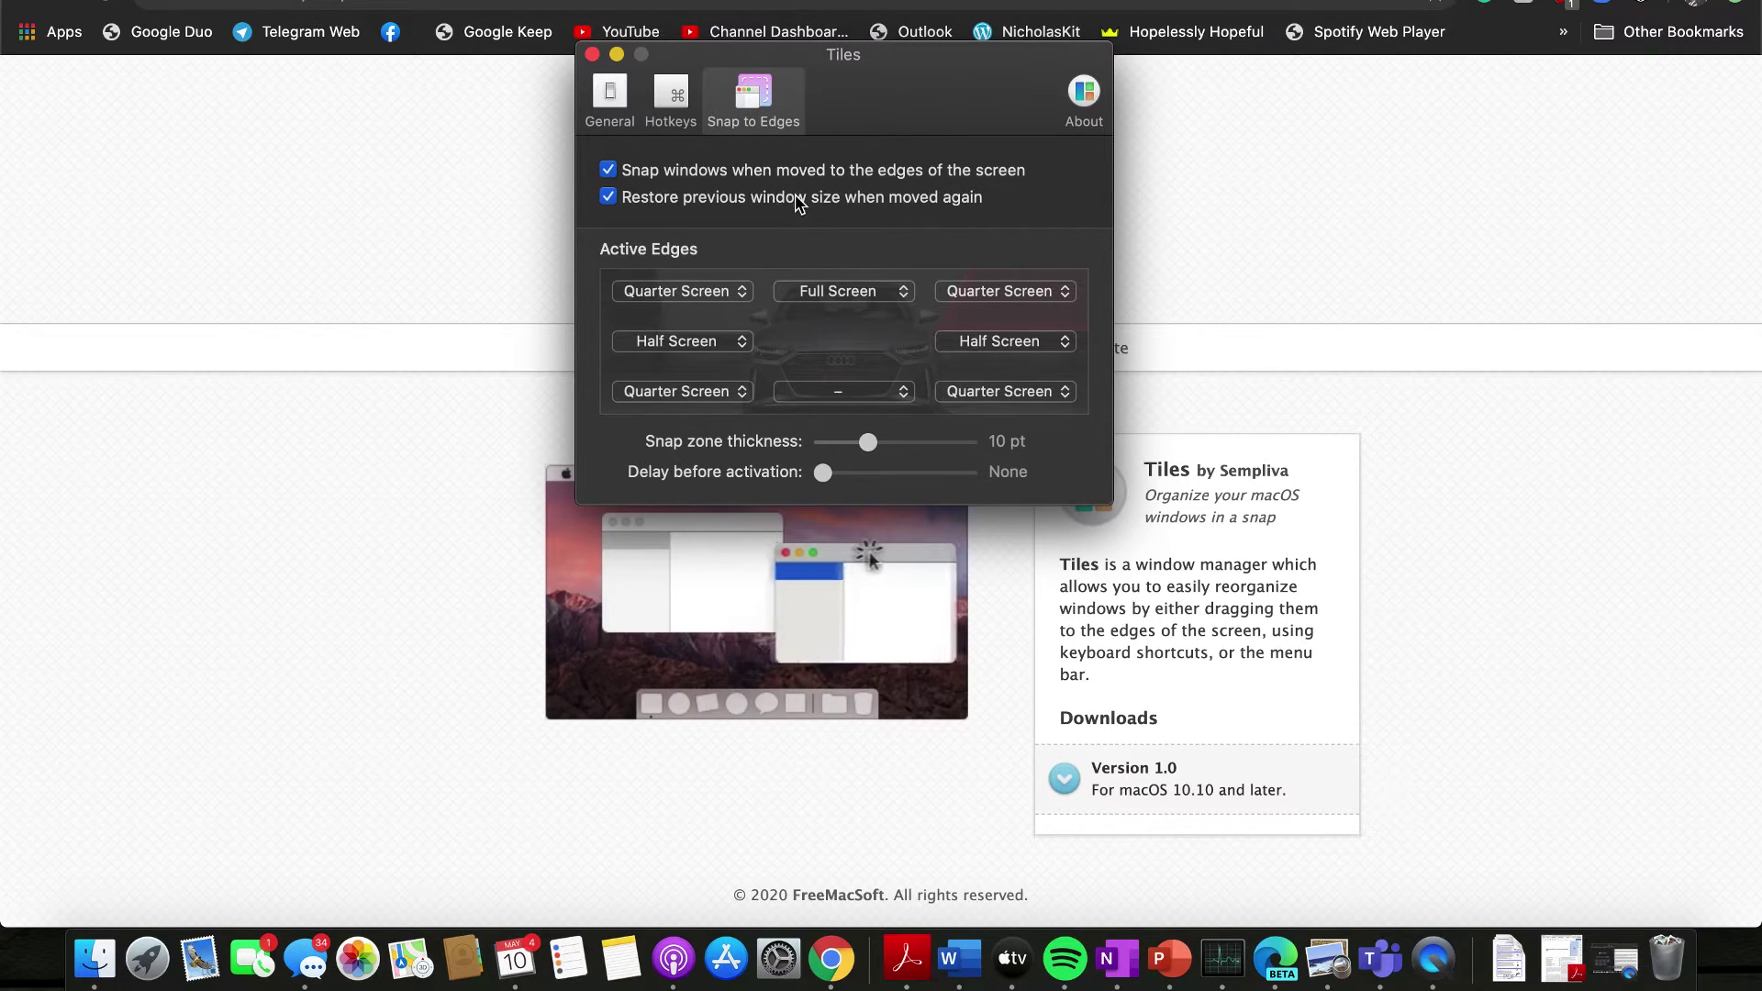
{"action": "left_click", "coordinate": [719, 343]}
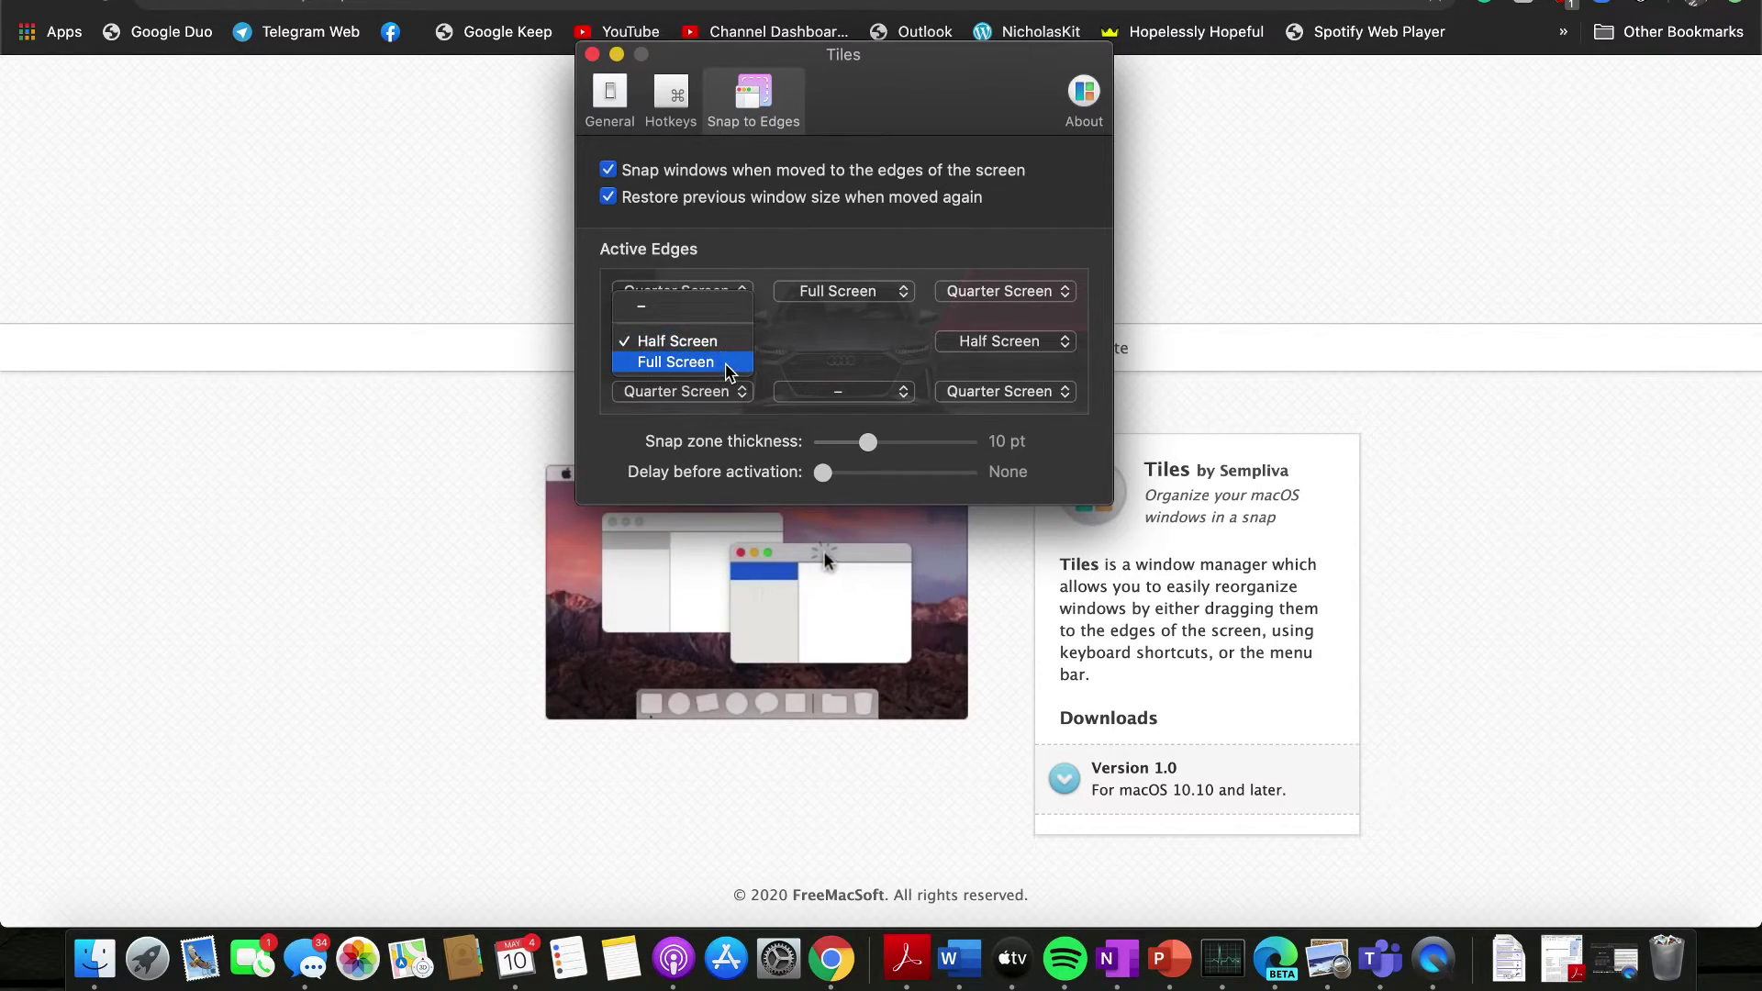
{"action": "left_click", "coordinate": [830, 352]}
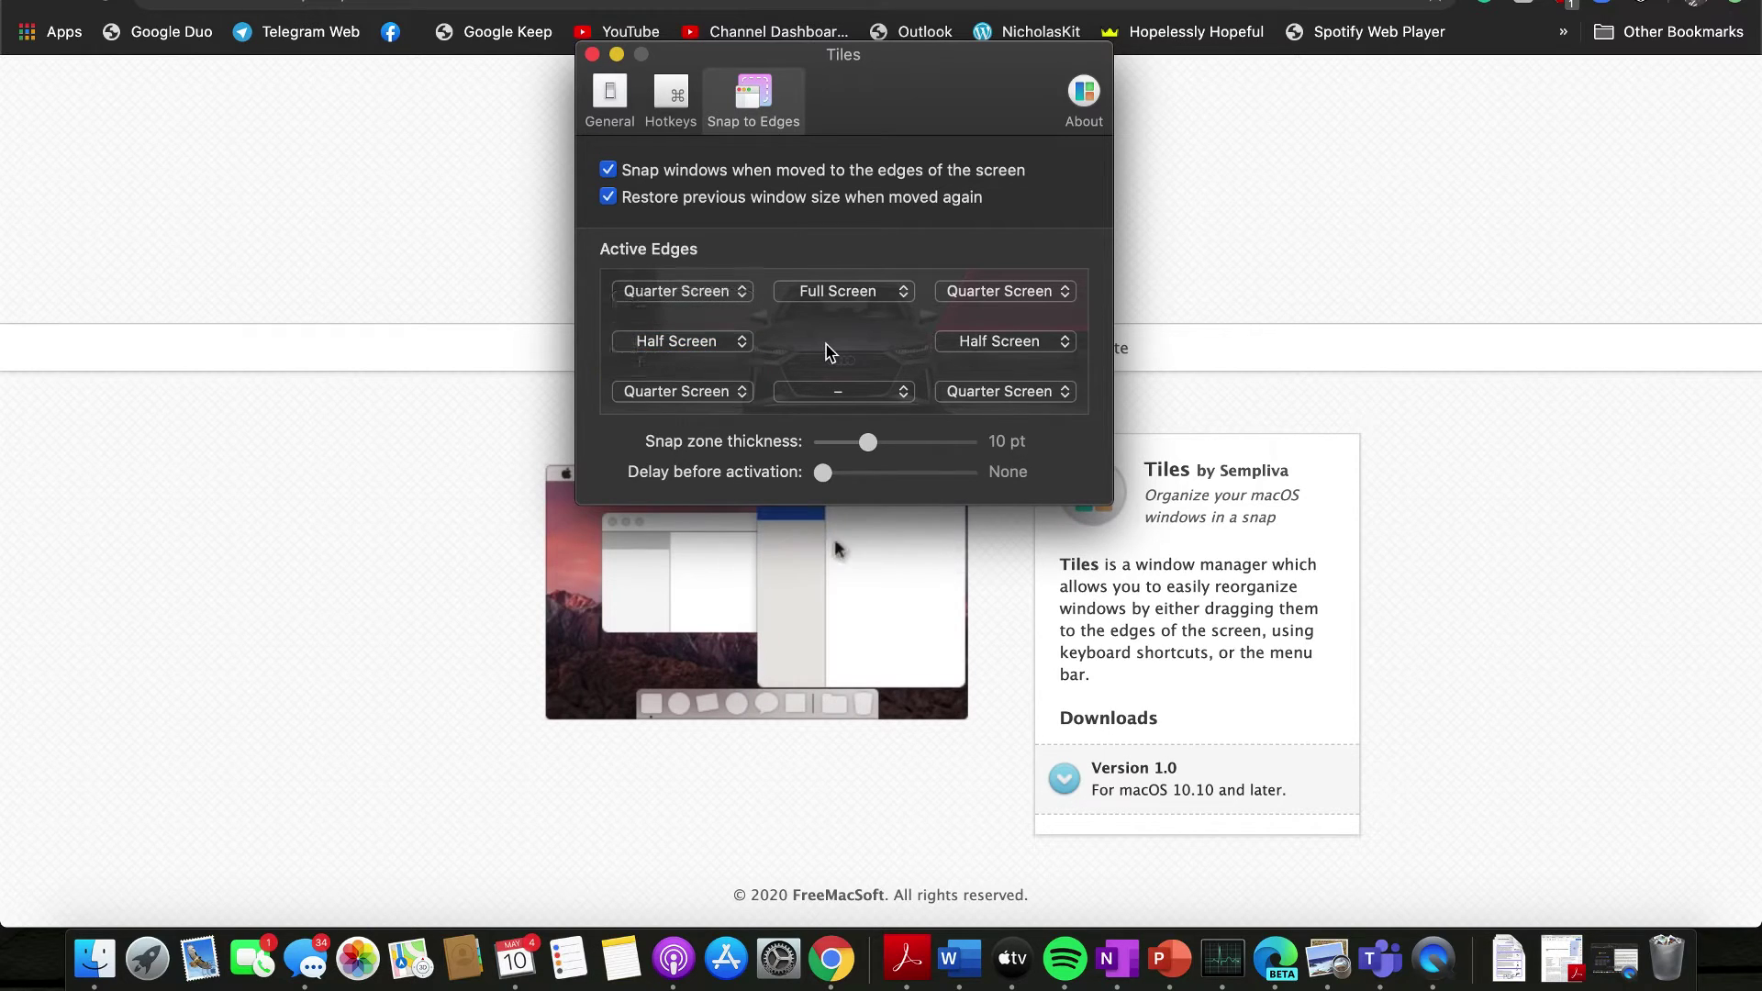
{"action": "left_click", "coordinate": [973, 341]}
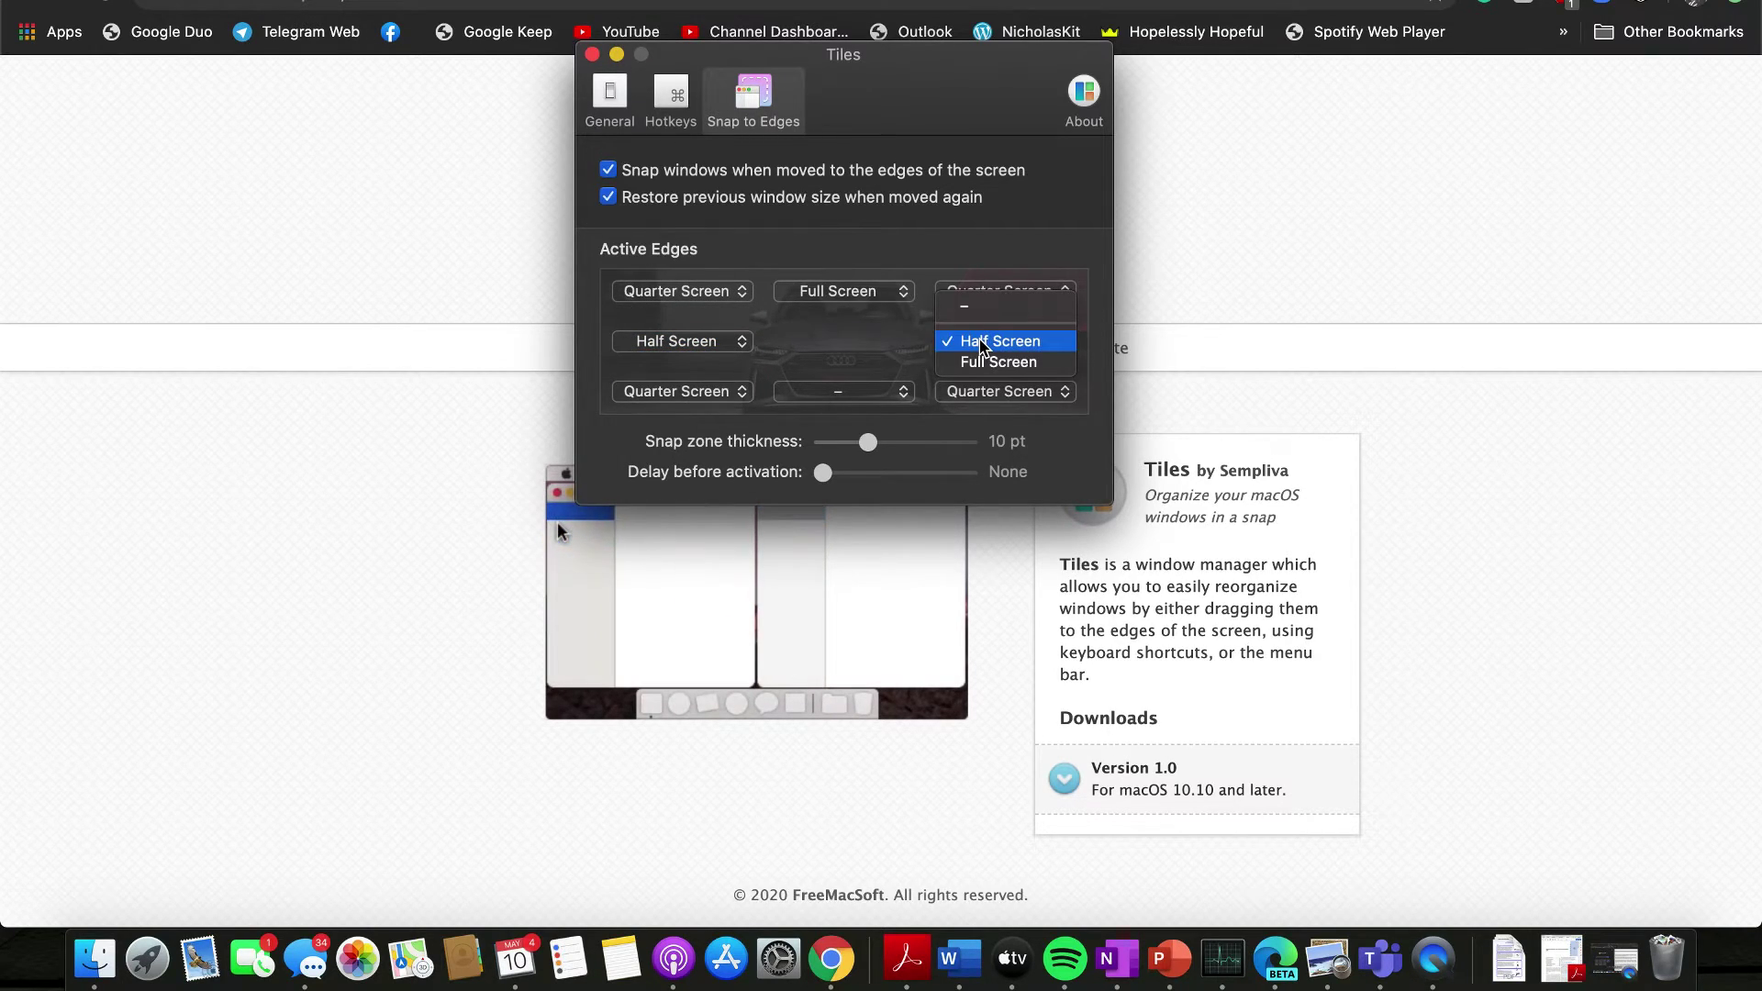
{"action": "left_click", "coordinate": [870, 363]}
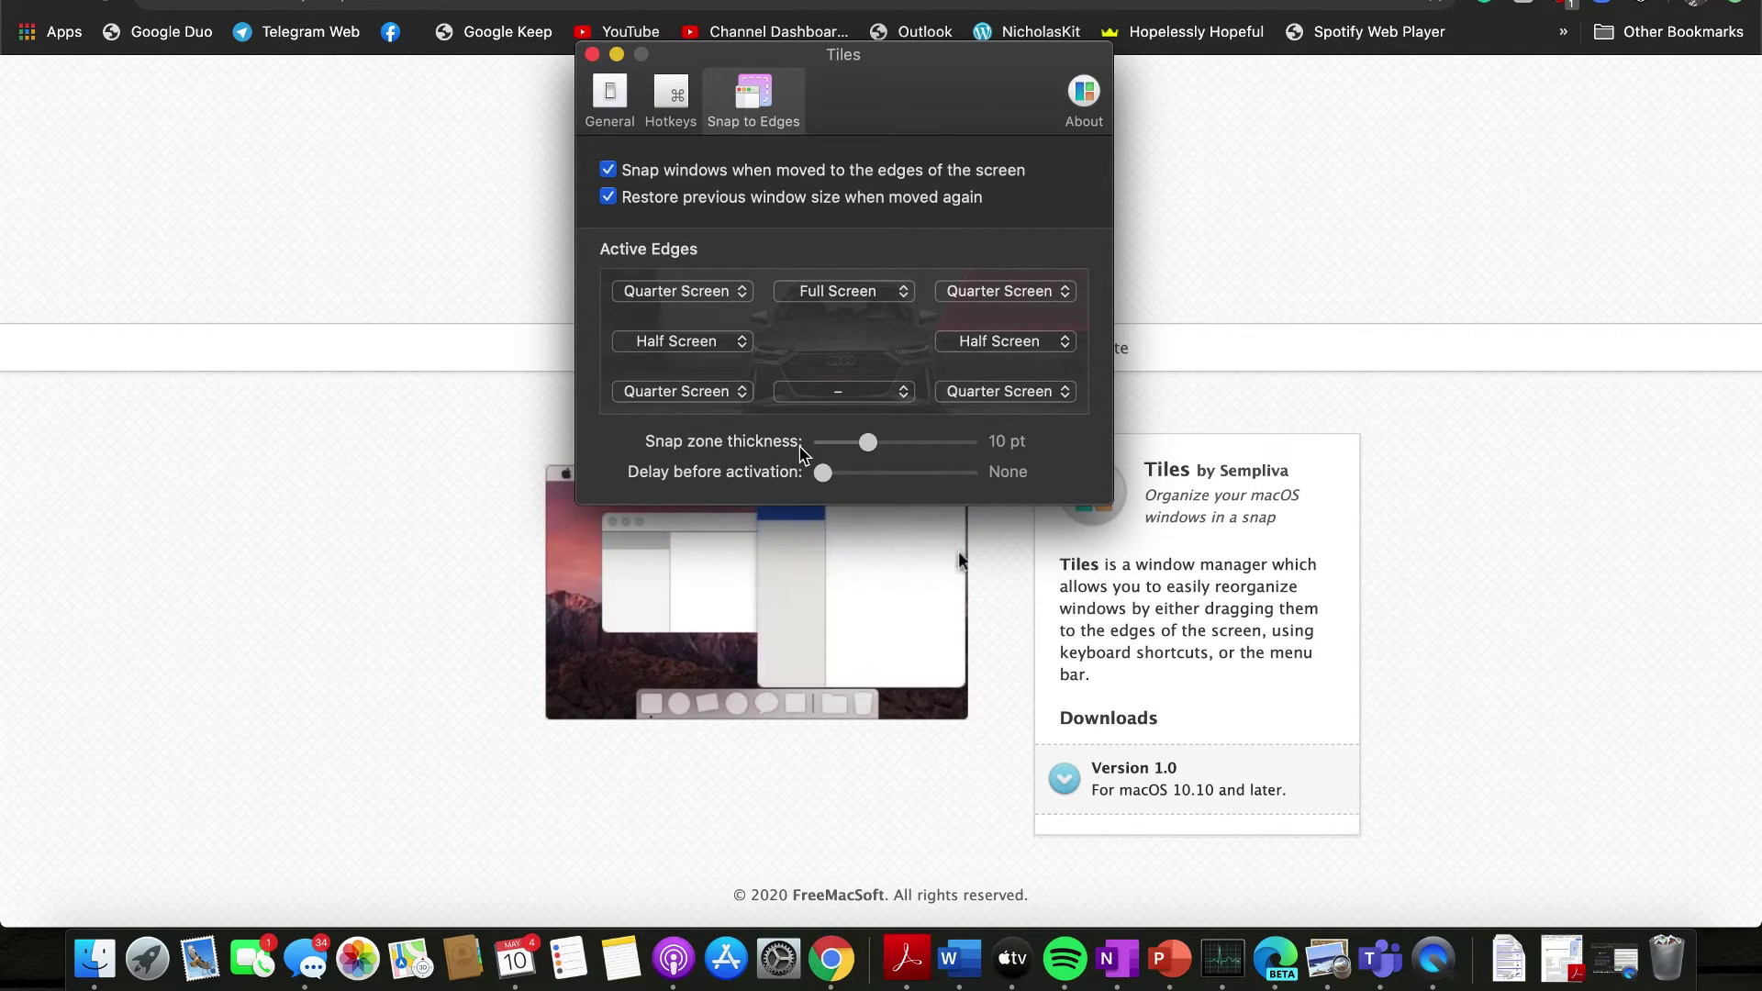
{"action": "left_click_drag", "start_coordinate": [868, 443], "coordinate": [877, 454]}
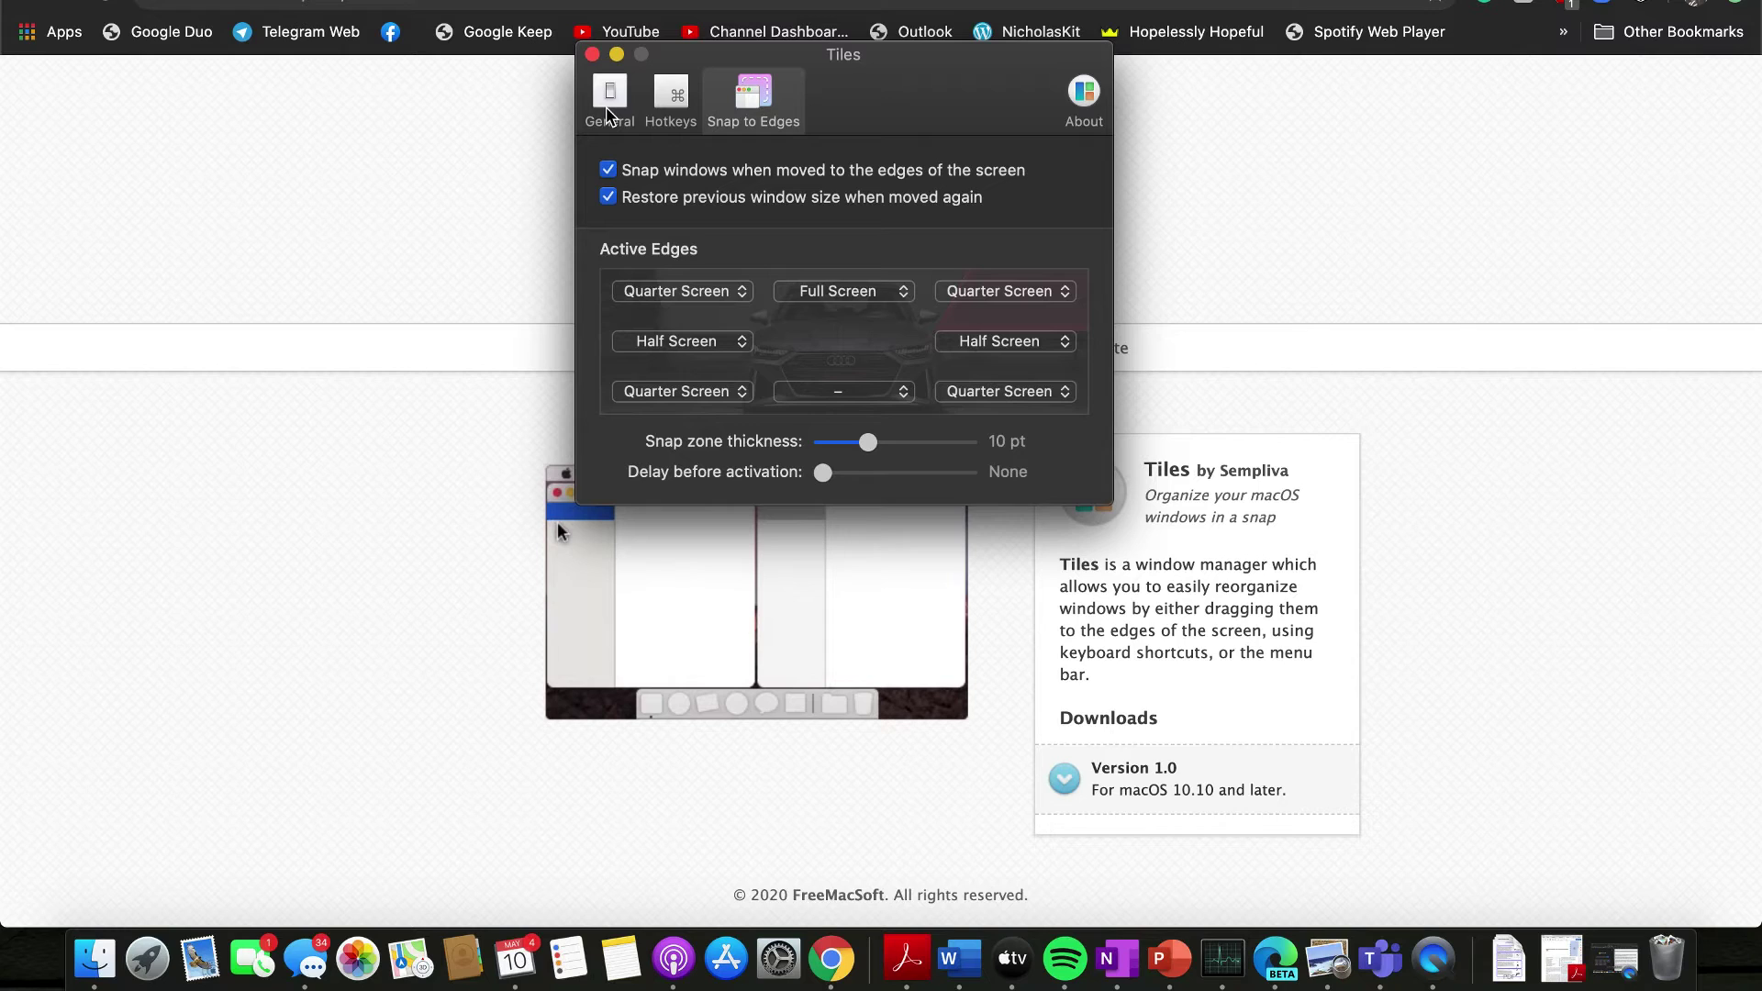
Close the Tiles preferences and look over the freemacsoft Tiles download page
{"action": "left_click", "coordinate": [592, 54]}
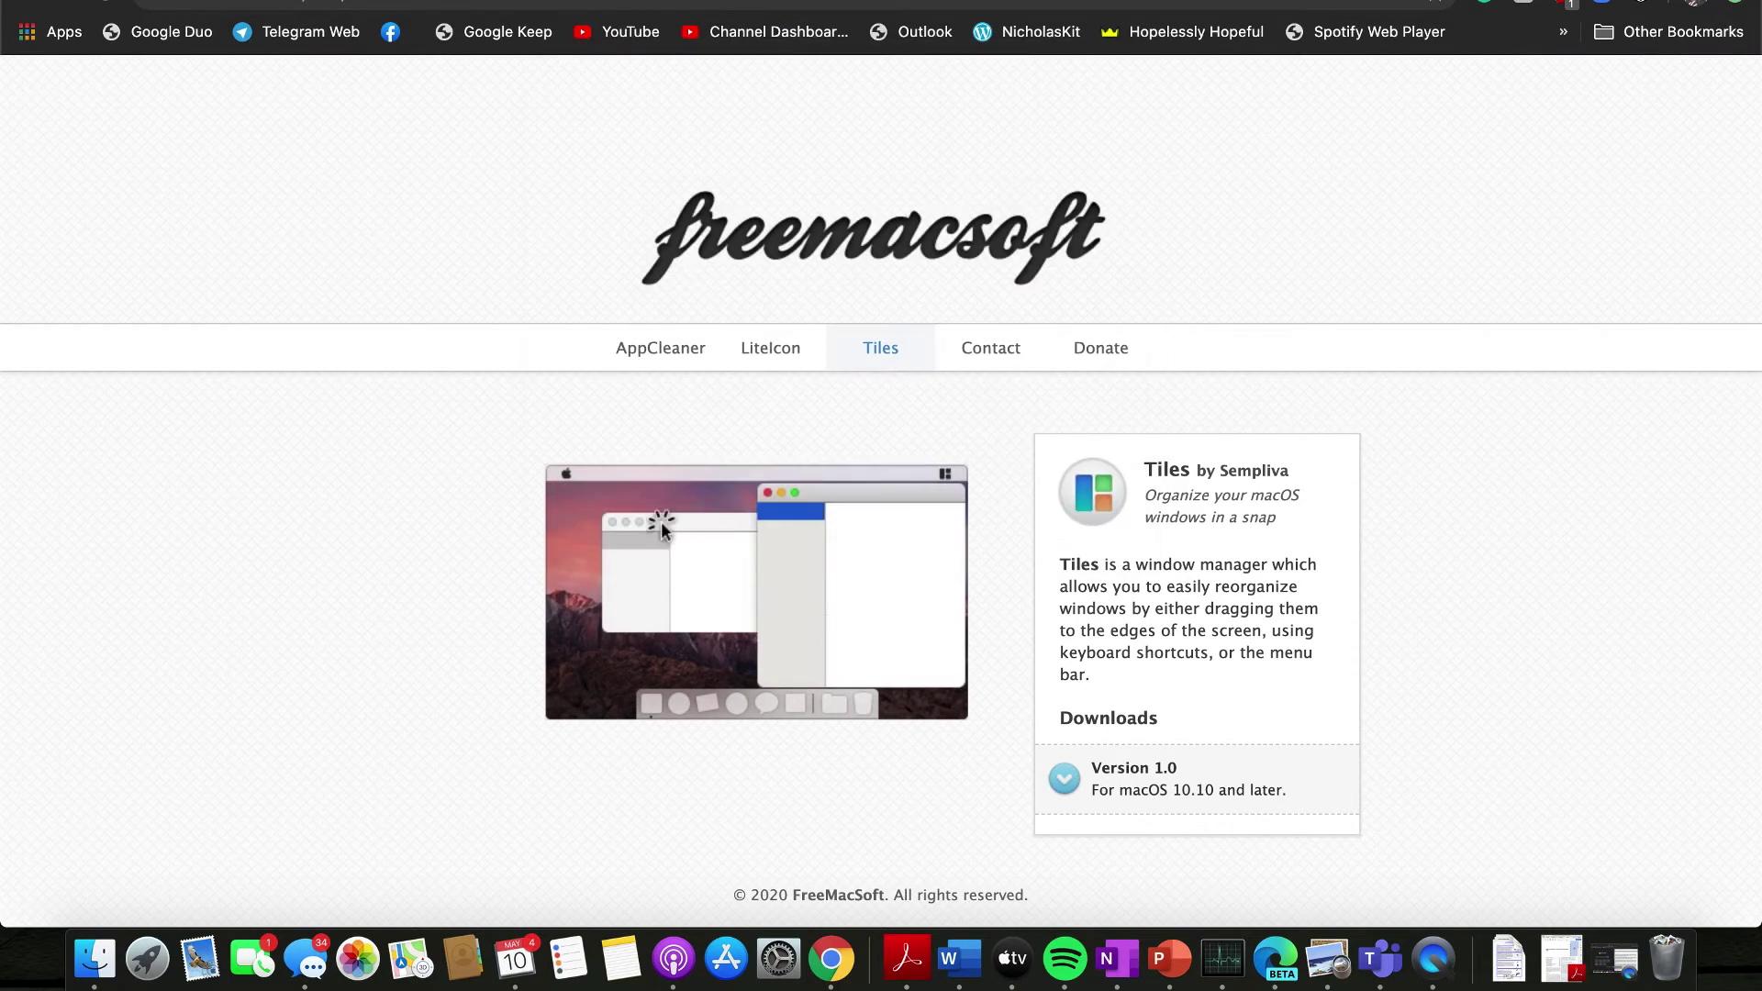
{"action": "scroll", "coordinate": [1098, 591], "scroll_direction": "down", "scroll_amount": 1}
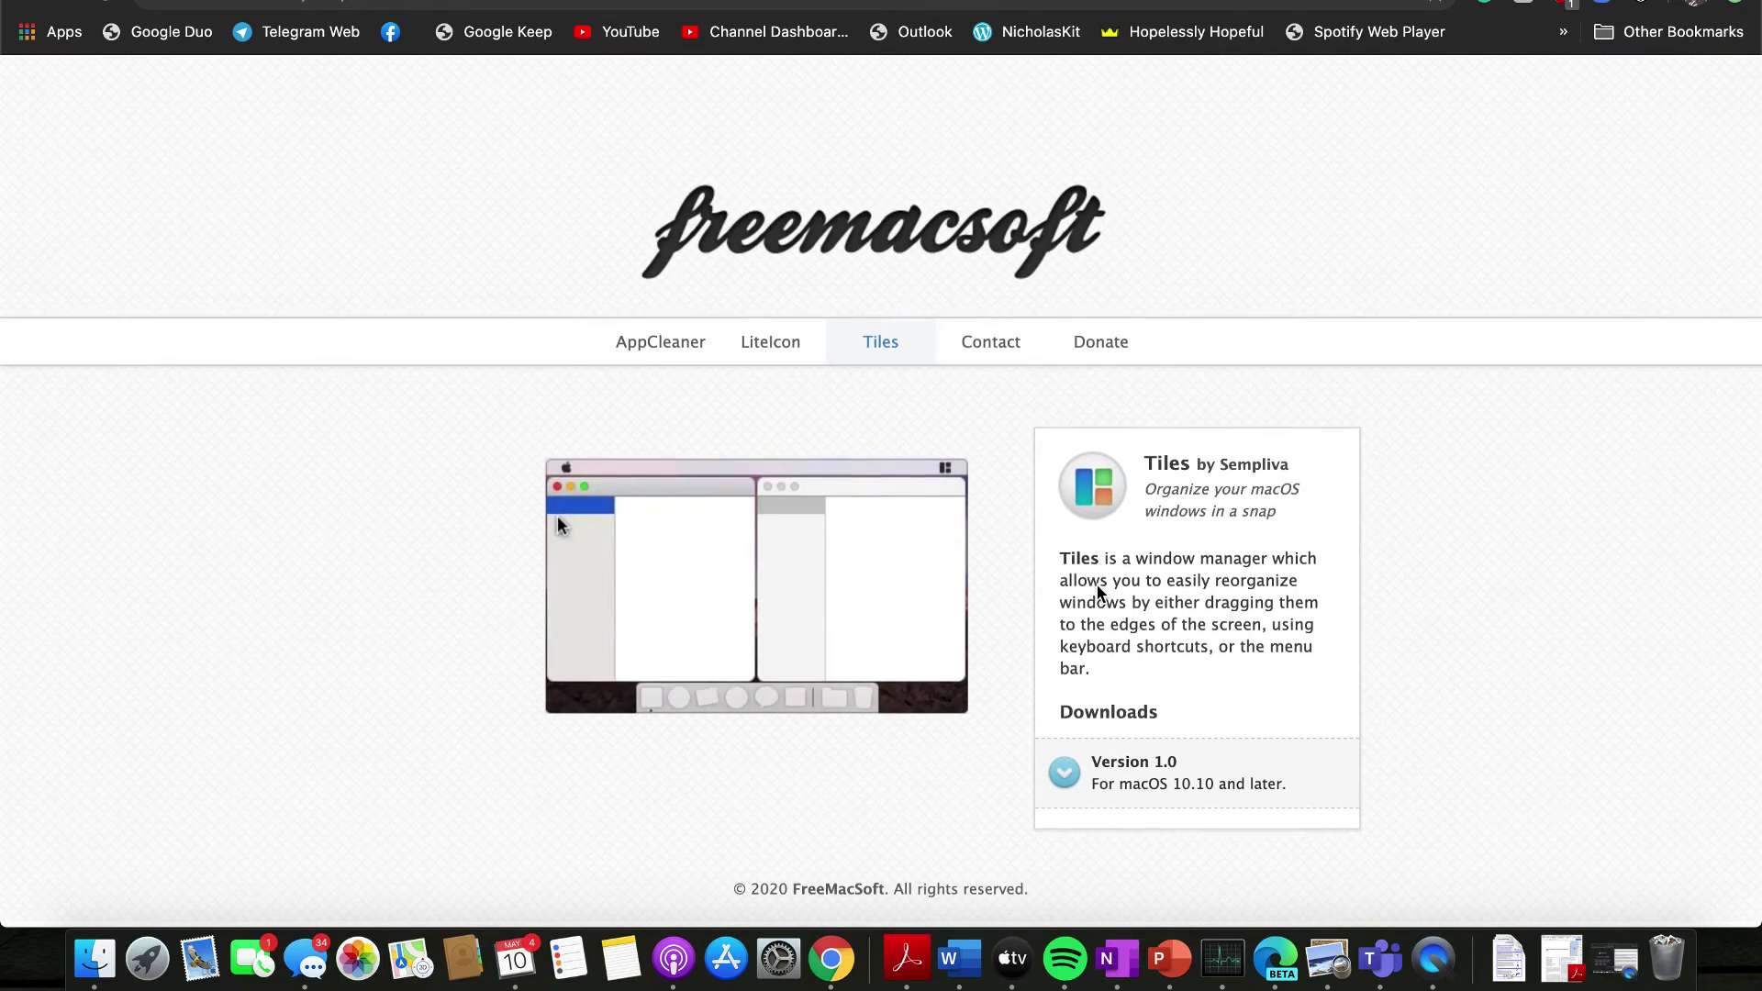
{"action": "scroll", "coordinate": [1097, 585], "scroll_direction": "up", "scroll_amount": 1}
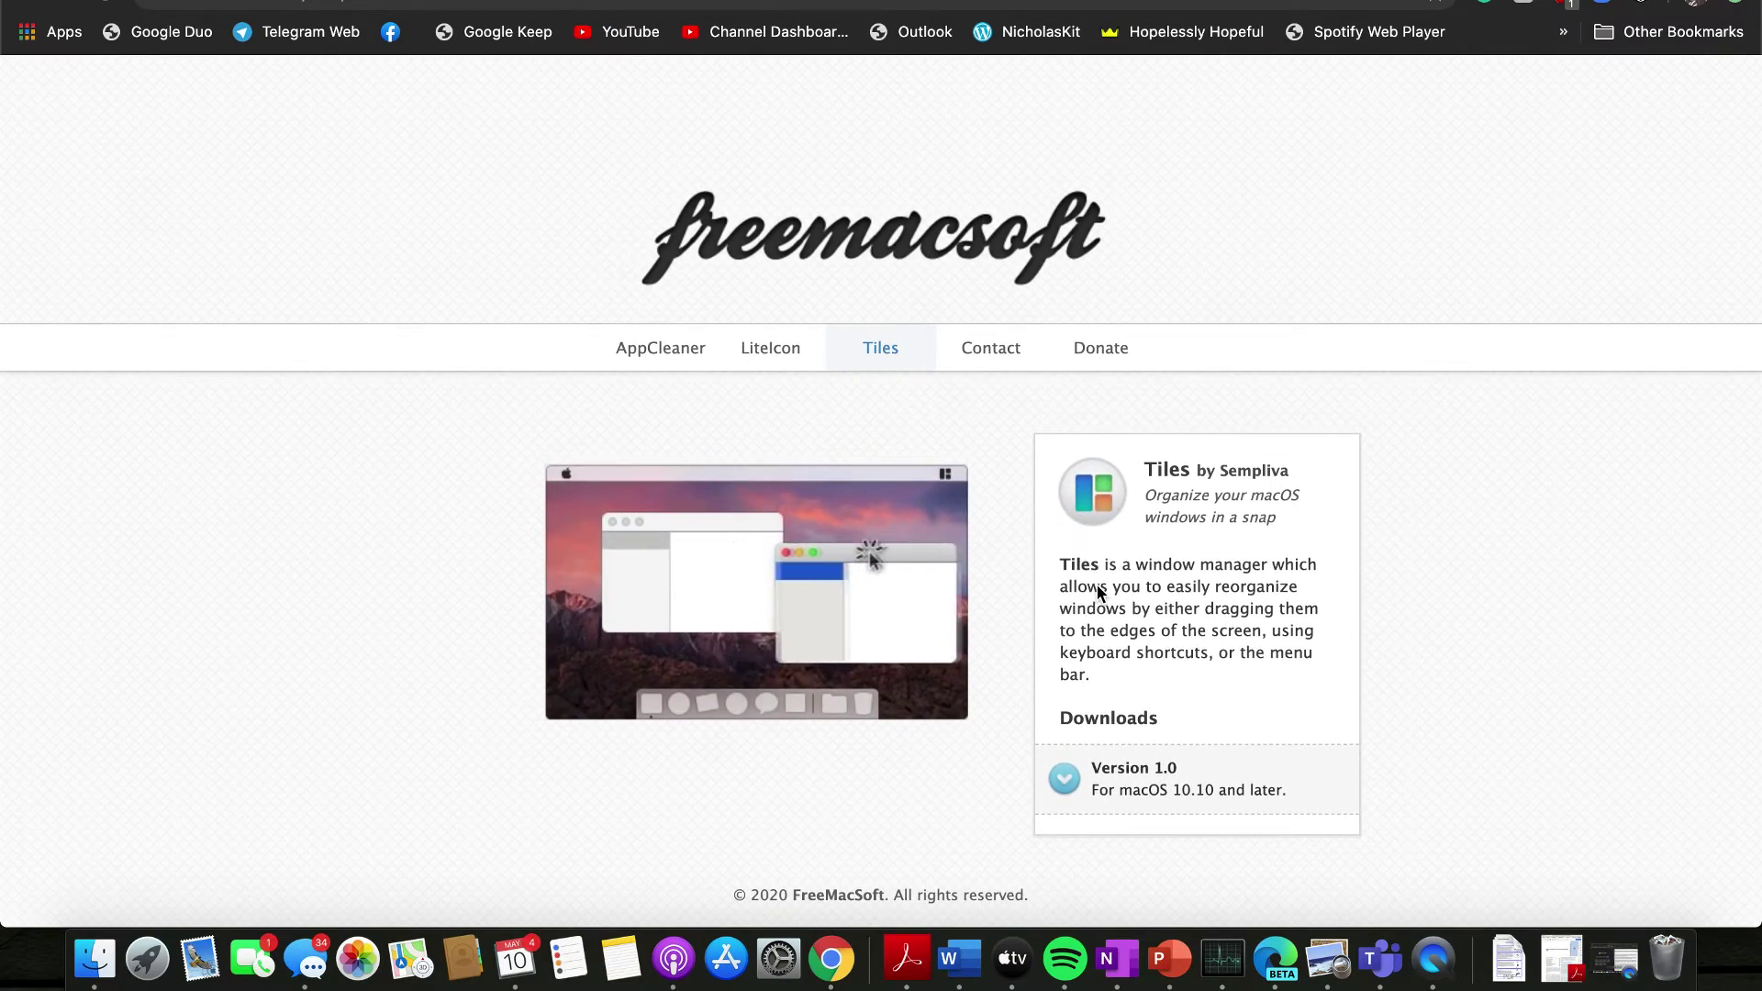
Show all open windows and desktops in Mission Control from the freemacsoft page
{"action": "key", "text": "ctrl+Up"}
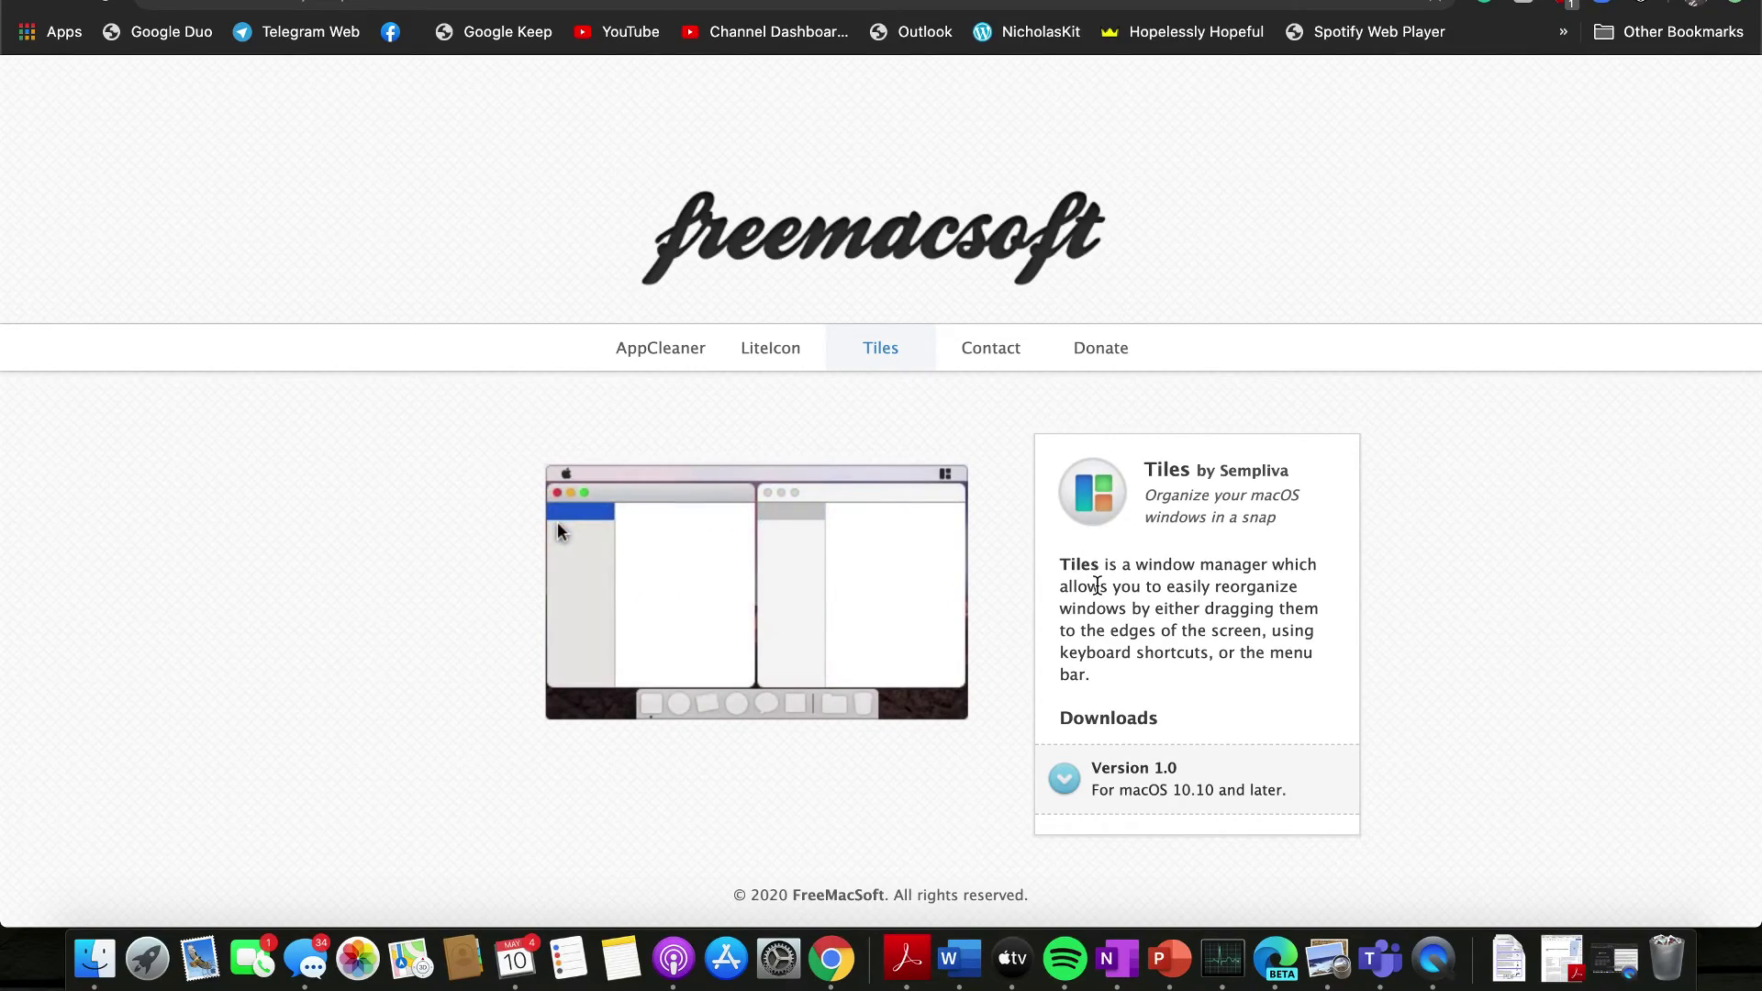
{"action": "key", "text": "ctrl+Up"}
{"action": "key", "text": "ctrl+Right"}
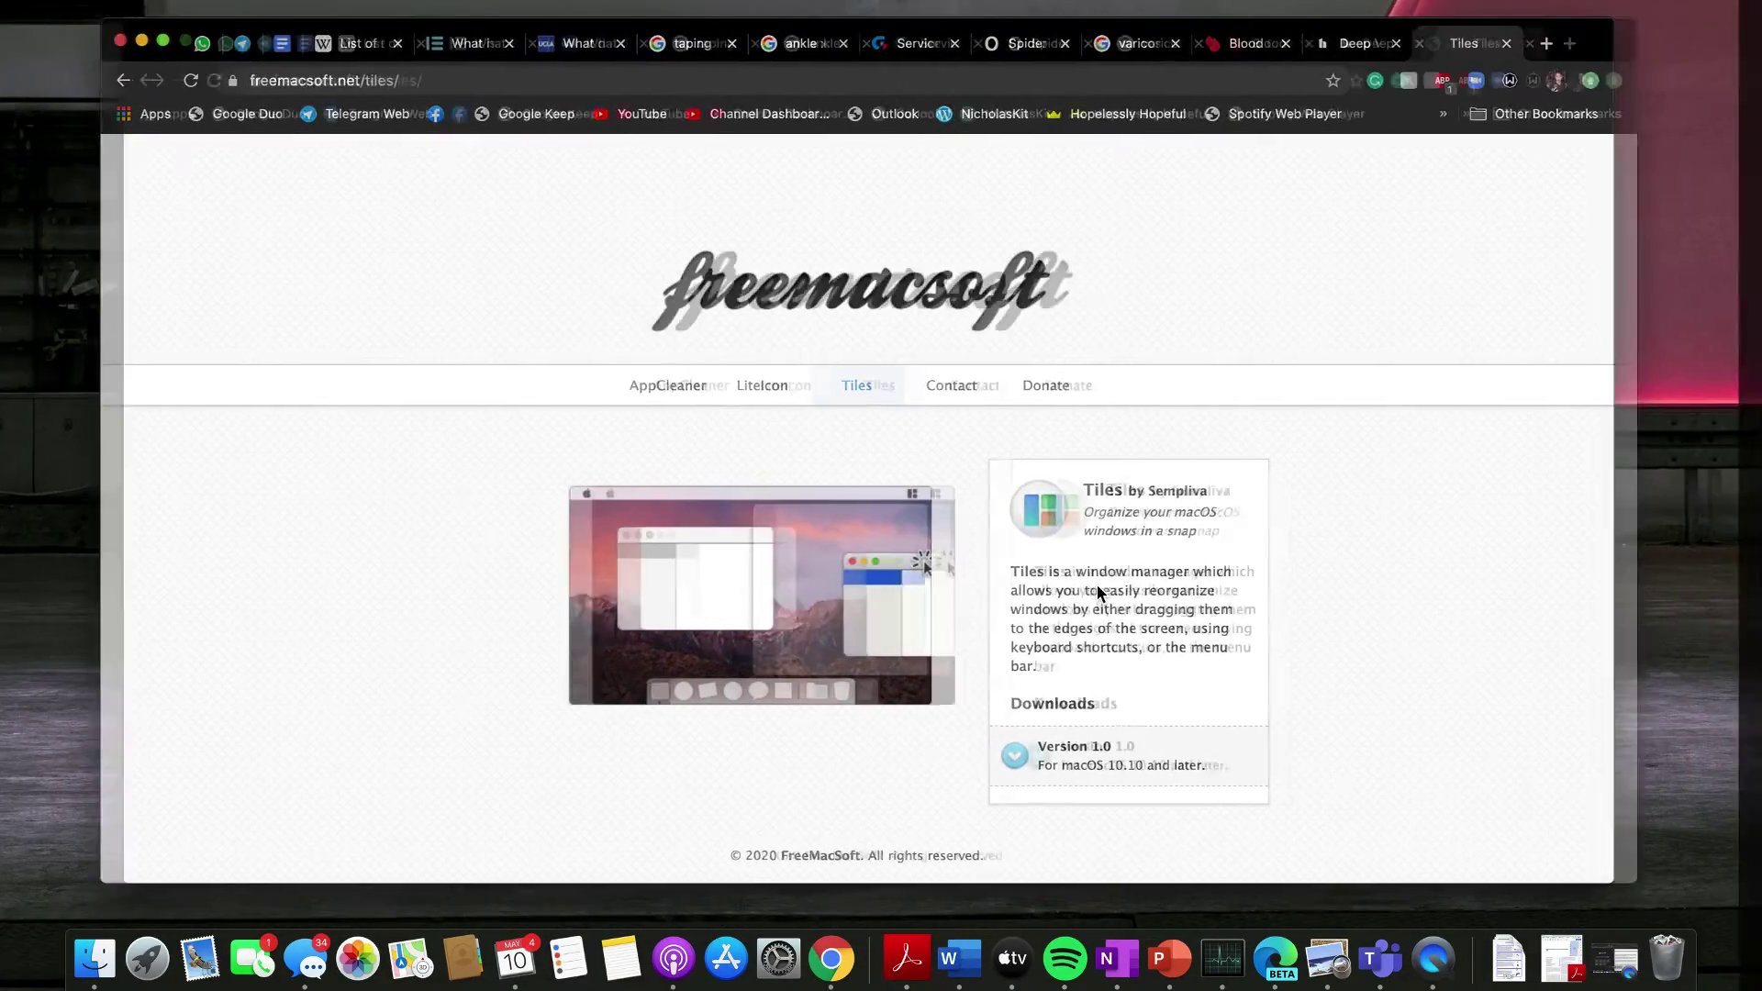